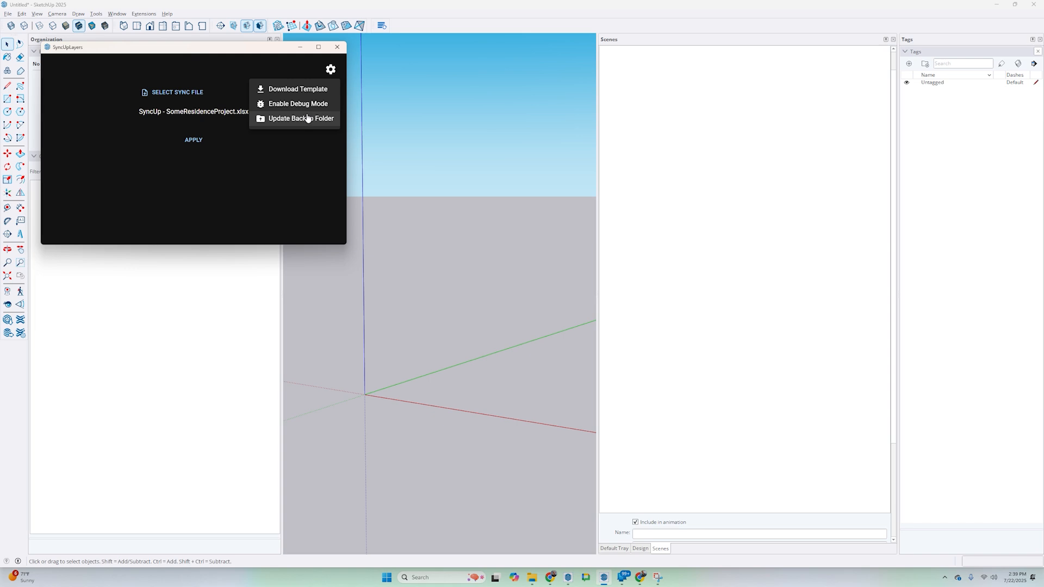
mouse_move(306, 122)
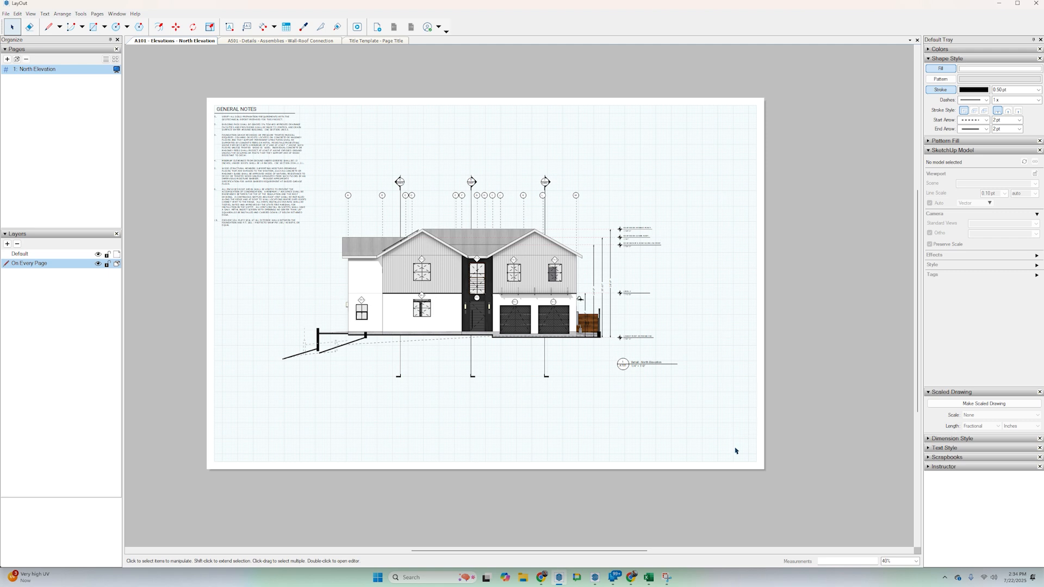
Look through the A101 elevations and A501 details documents, ending on the Title Template document.
left_click(261, 40)
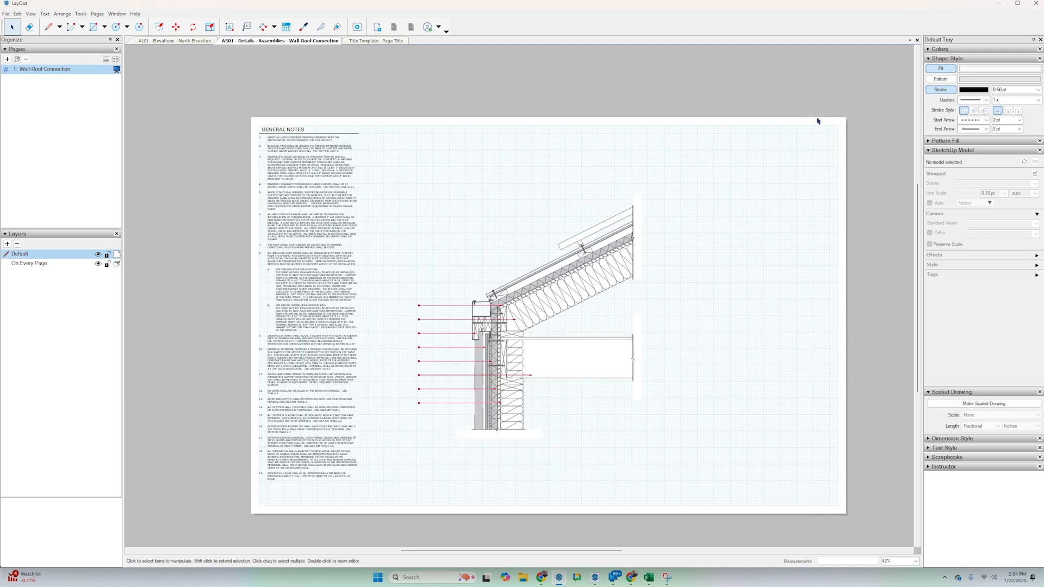
left_click(162, 42)
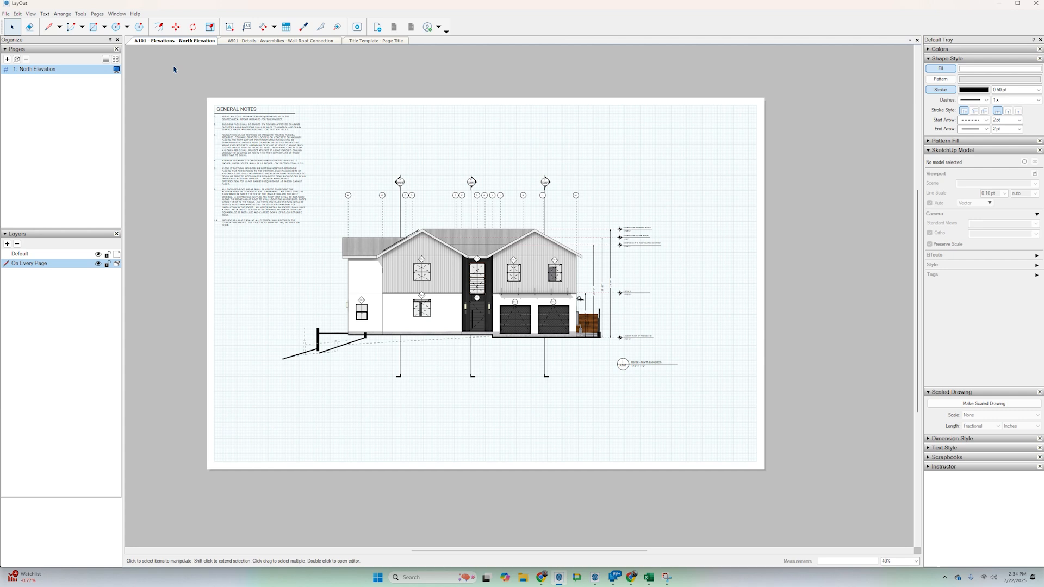
left_click(285, 41)
left_click(364, 42)
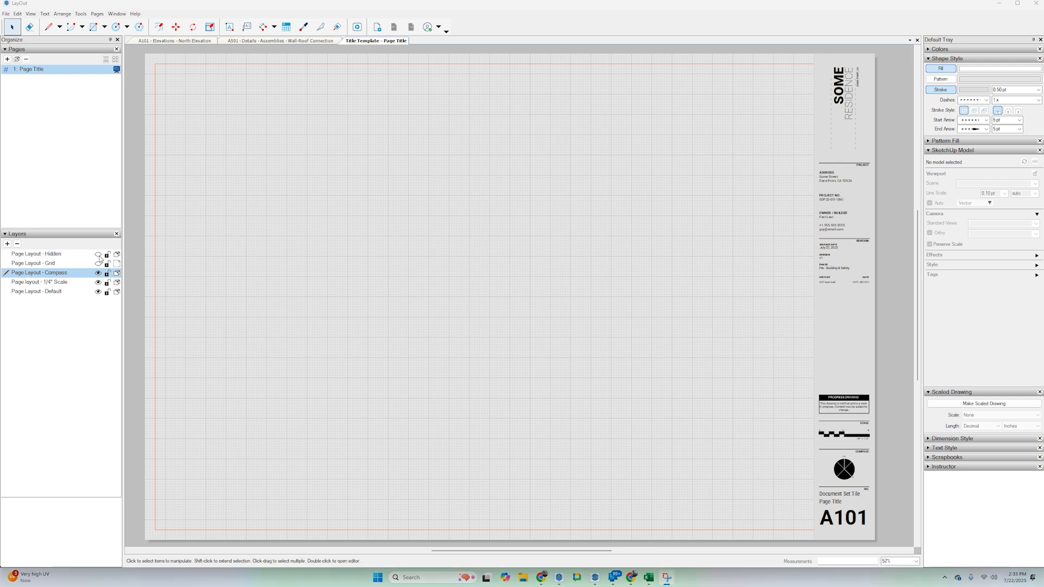
Show the Page Layout - Hidden layer and examine its notes, guide lines and content beside the page.
left_click(98, 254)
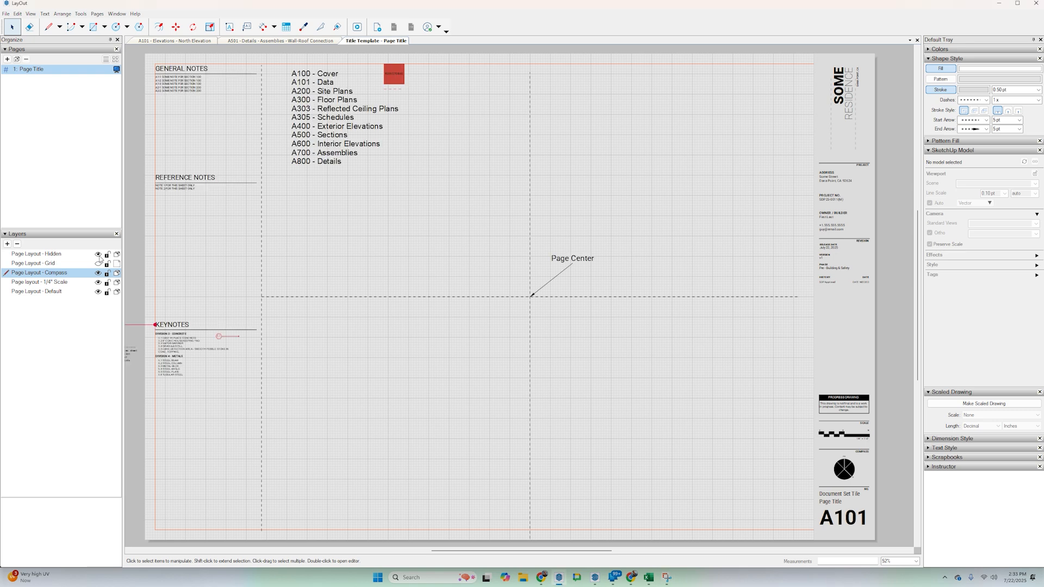
scroll(461, 240, "down", 4)
middle_click_drag(408, 263, 574, 266)
scroll(573, 266, "down", 1)
scroll(435, 274, "up", 1)
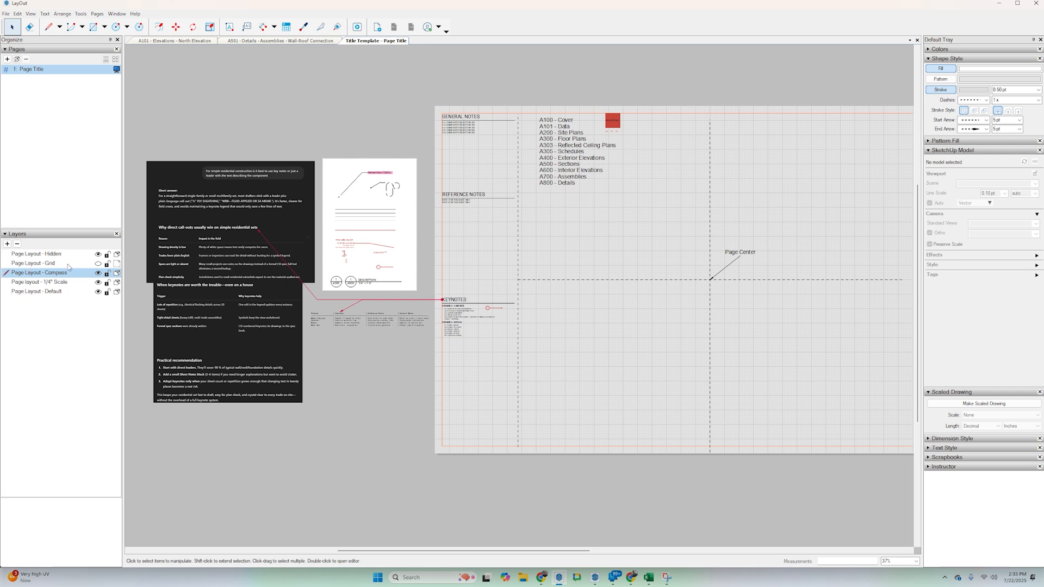
Show the Page Layout - Grid layer to inspect the grid, and hide both the Hidden and Grid layers again.
left_click(98, 263)
middle_click_drag(647, 364, 533, 360)
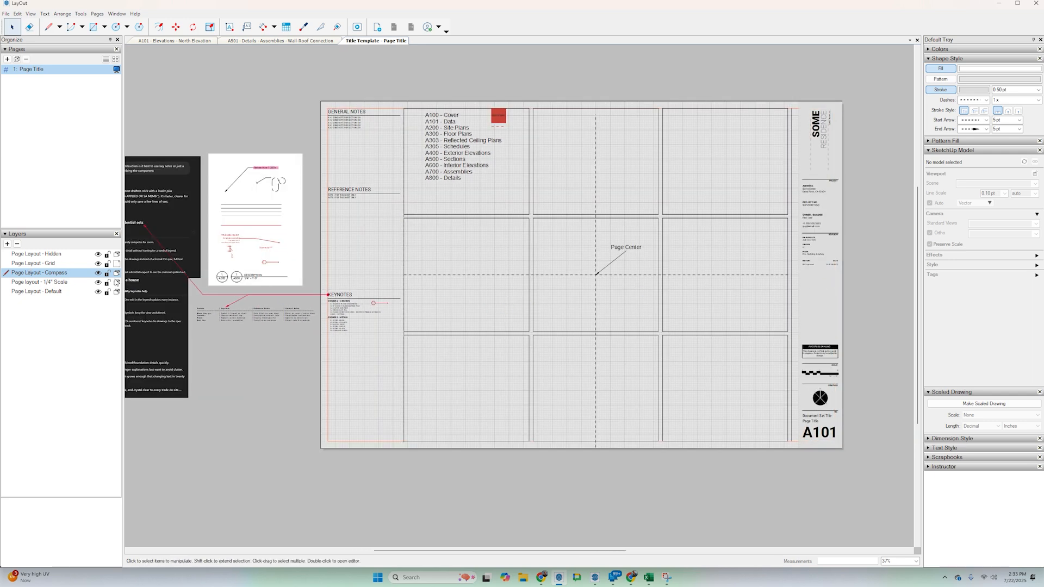
left_click(98, 254)
left_click(98, 263)
middle_click_drag(587, 358, 548, 363)
scroll(550, 363, "down", 1)
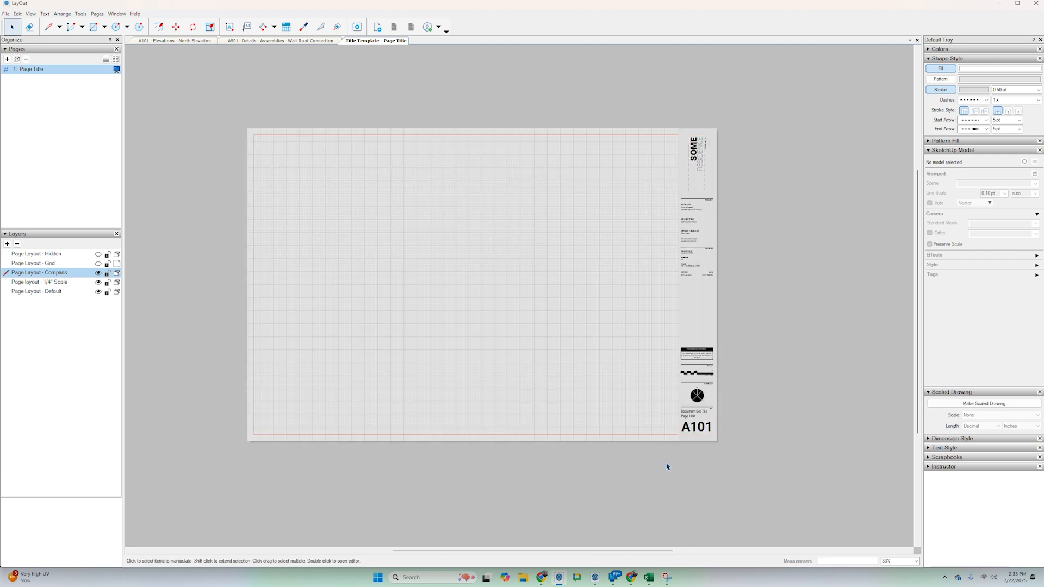
Check what the Page layout - 1/4" Scale and Page Layout - Compass layers contribute to the title block by hiding both and showing them again.
scroll(729, 391, "up", 5)
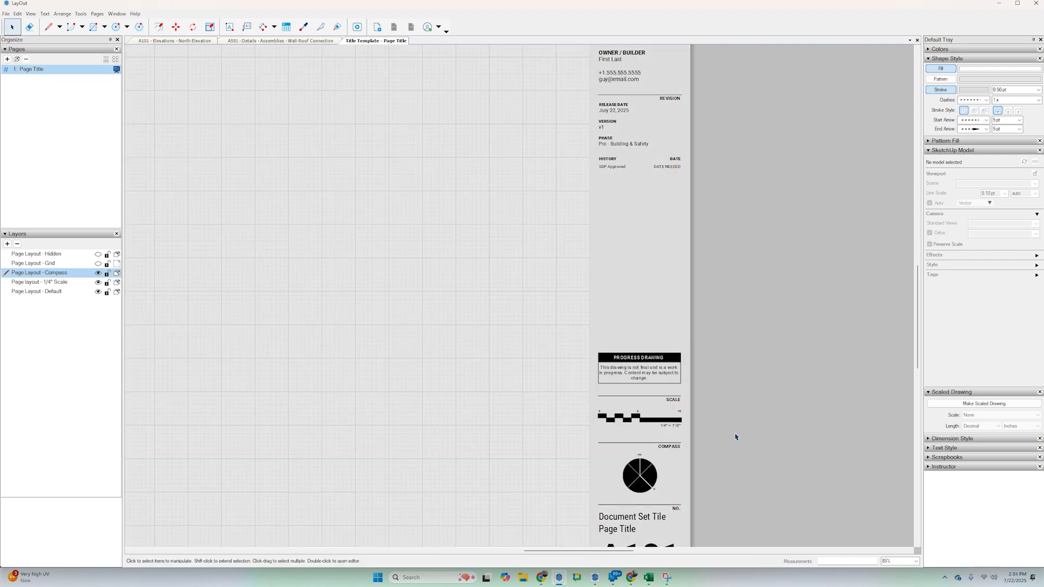
middle_click_drag(657, 326, 646, 244)
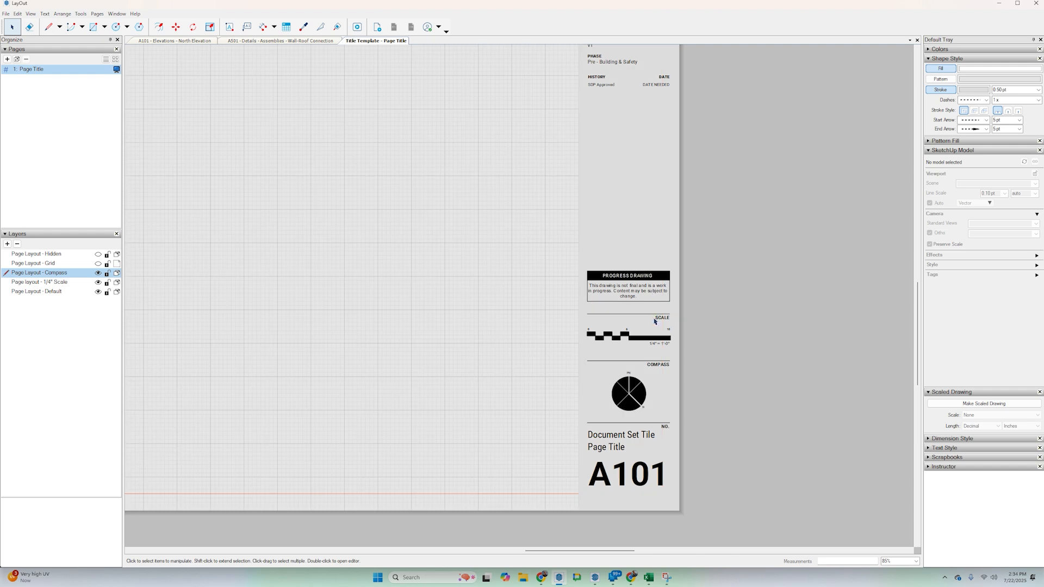
left_click(98, 283)
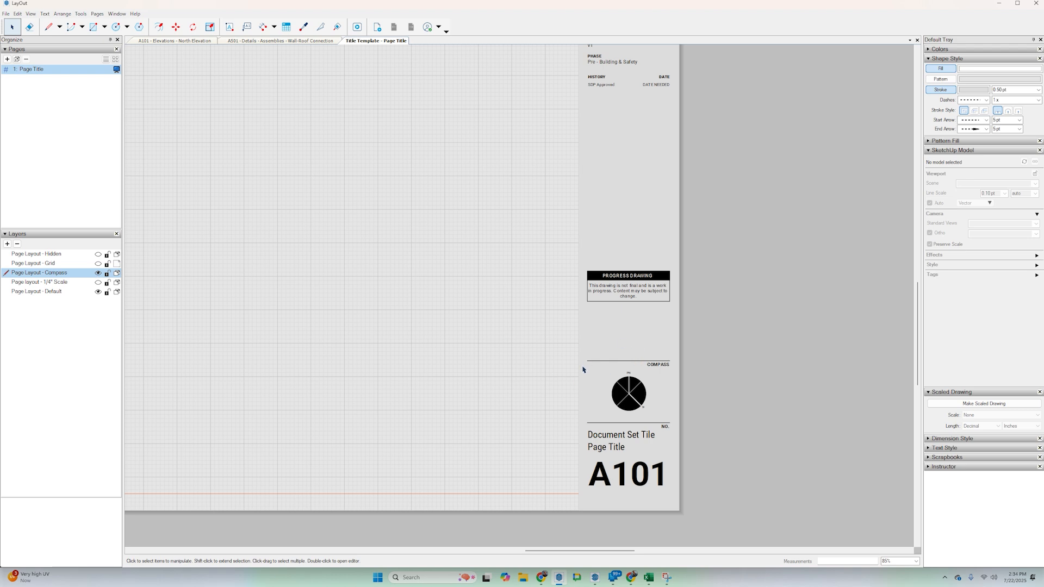
left_click(98, 273)
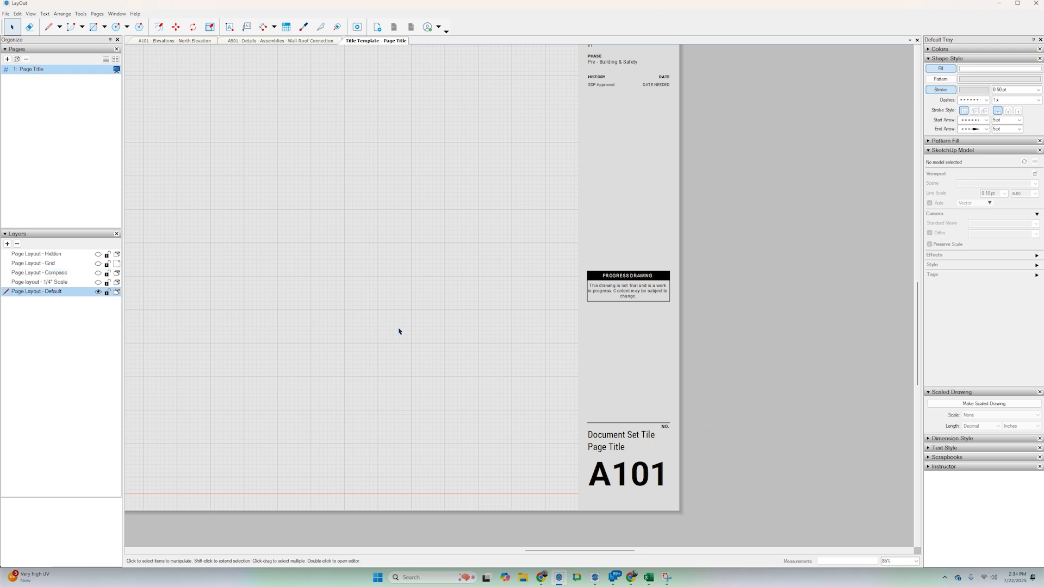
left_click(99, 282)
left_click(98, 275)
scroll(397, 363, "down", 3)
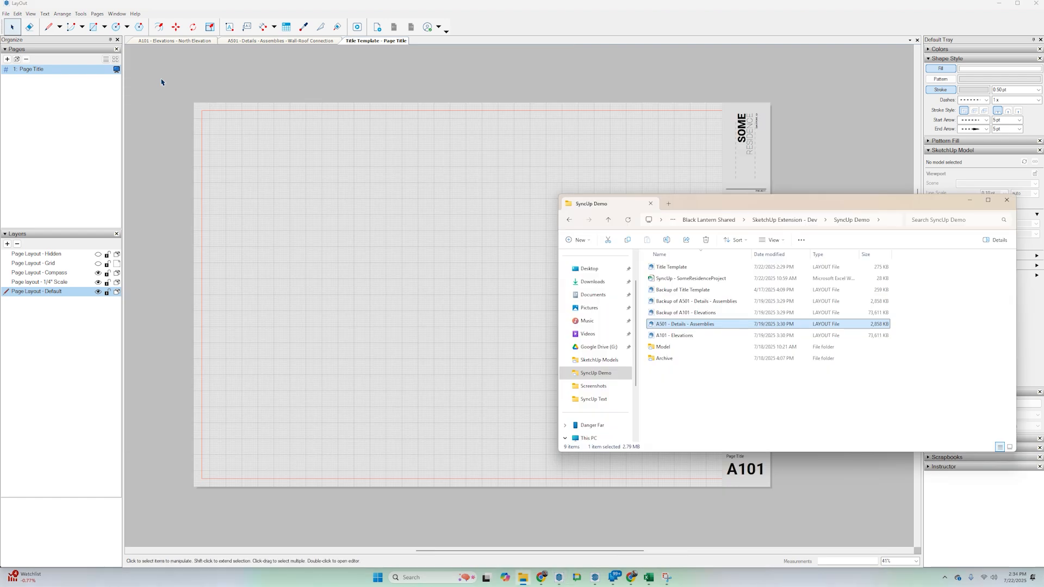
Identify the A101 - Elevations, Title Template and SyncUp - SomeResidenceProject files in the SyncUp Demo folder, and return to LayOut.
left_click(676, 335)
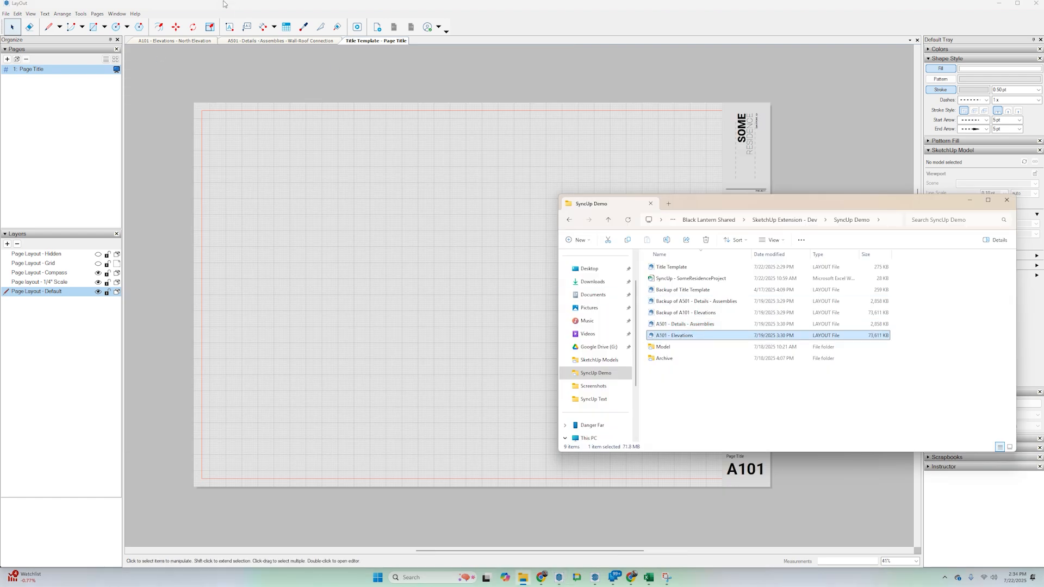
left_click(674, 267)
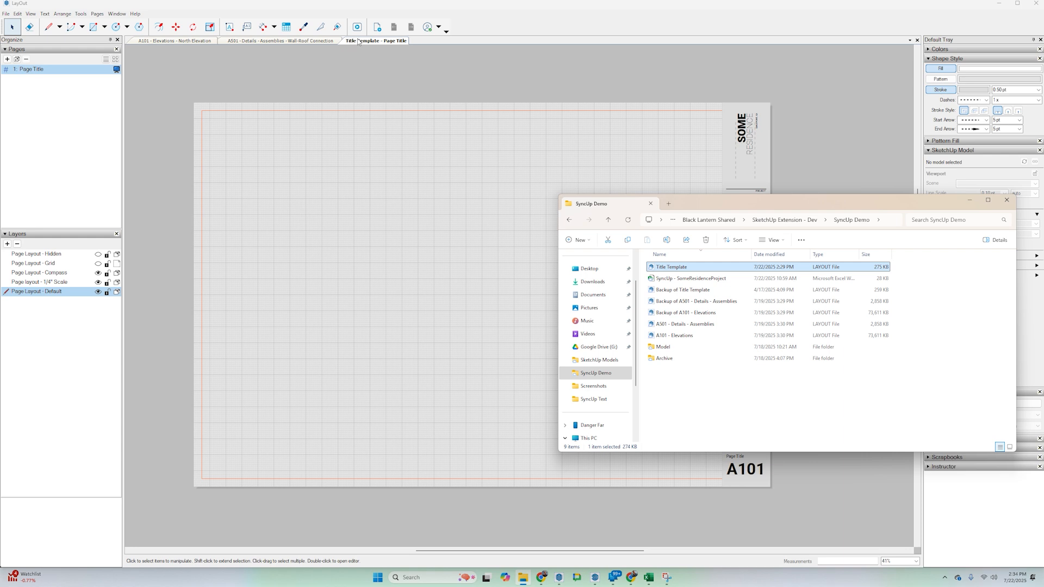
left_click(714, 279)
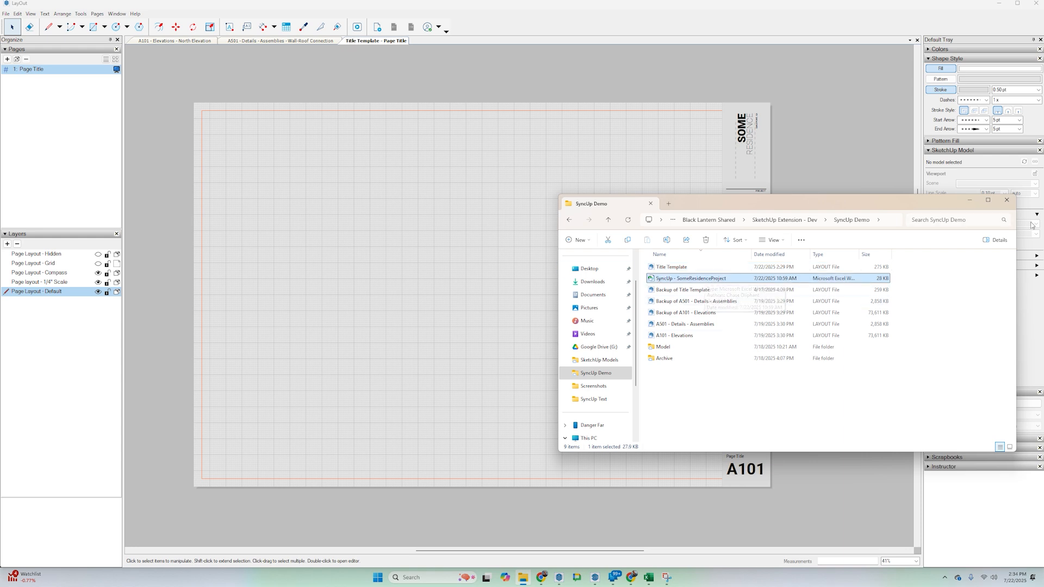
left_click(763, 156)
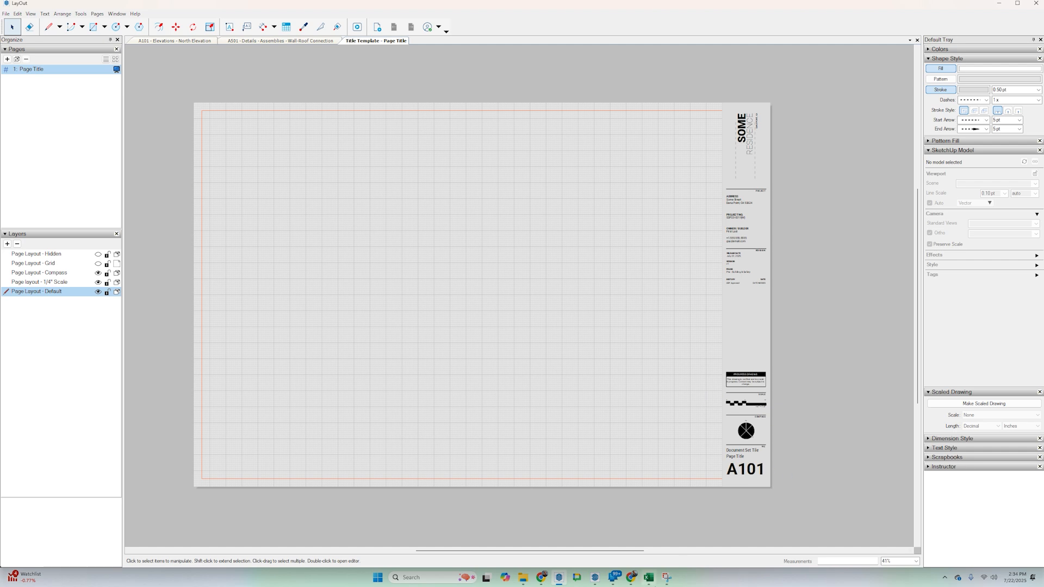
Switch to the SyncUp workbook in Excel and examine the example rows on the Shared Layers (defaults) sheet.
left_click(648, 577)
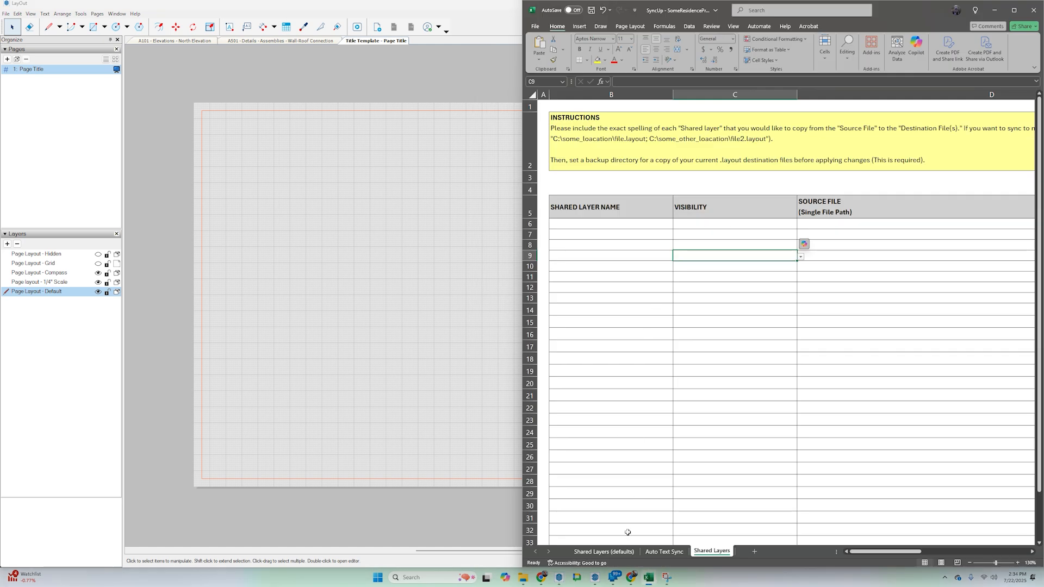
left_click(603, 552)
left_click_drag(898, 25, 614, 69)
double_click(615, 55)
scroll(350, 200, "up", 3, "ctrl")
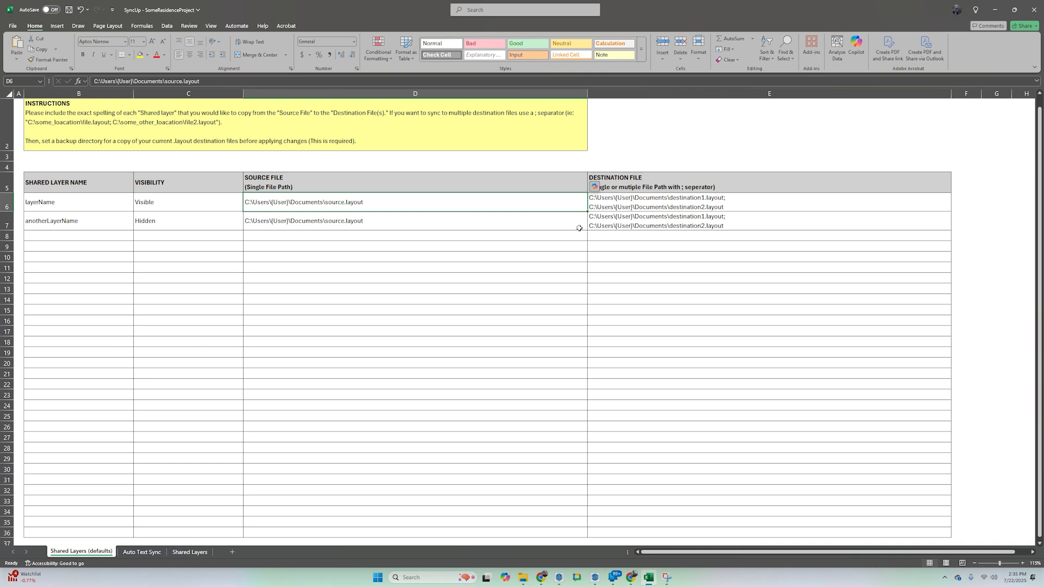
left_click_drag(84, 201, 611, 218)
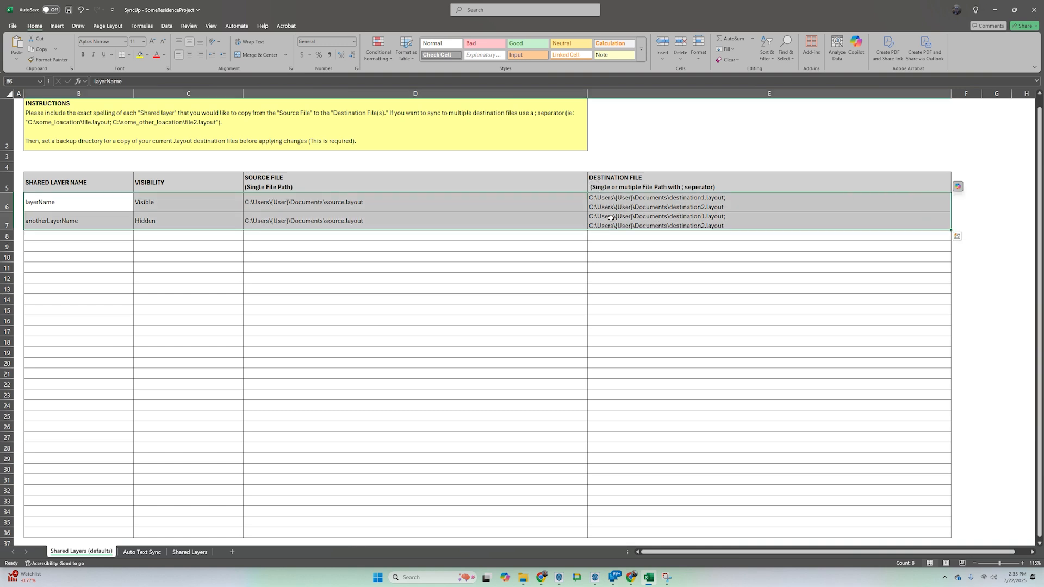
left_click(87, 221)
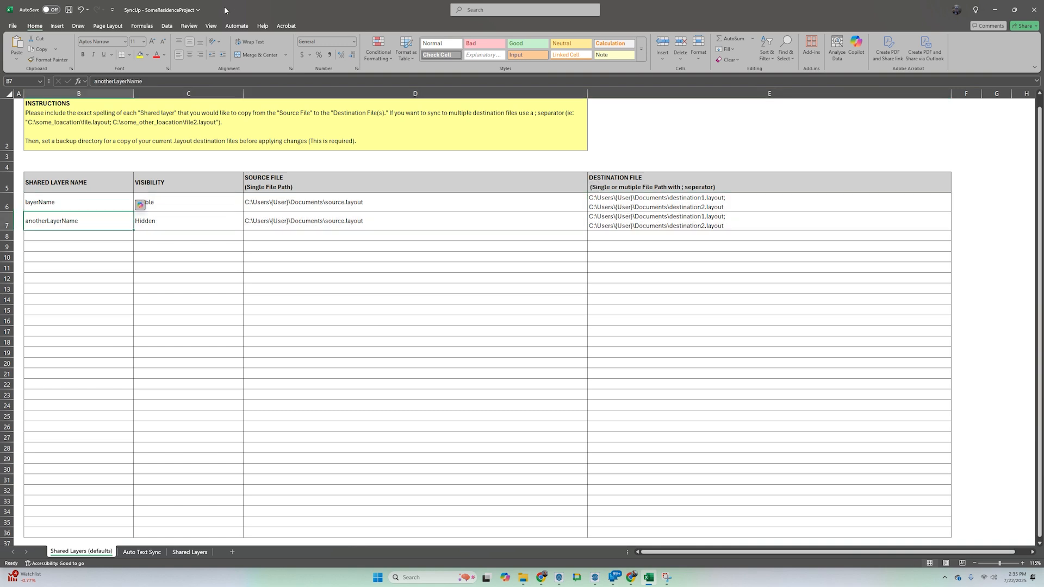
double_click(294, 10)
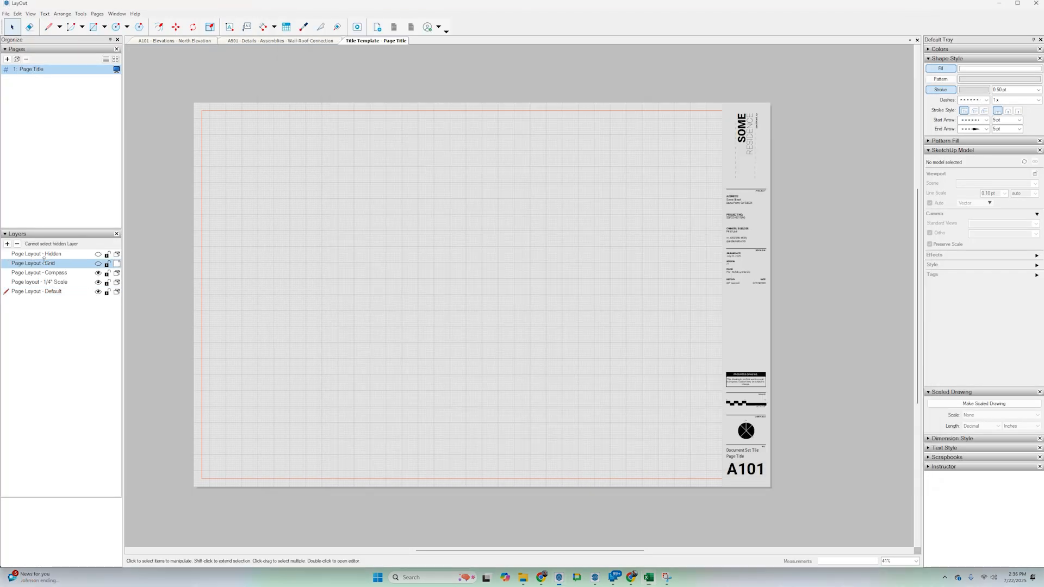
Copy the layer name Page Layout - Grid from LayOut into cell B7 of the Shared Layers sheet.
double_click(49, 263)
key("ctrl+c")
key("alt+Tab")
left_click(329, 240)
key("ctrl+v")
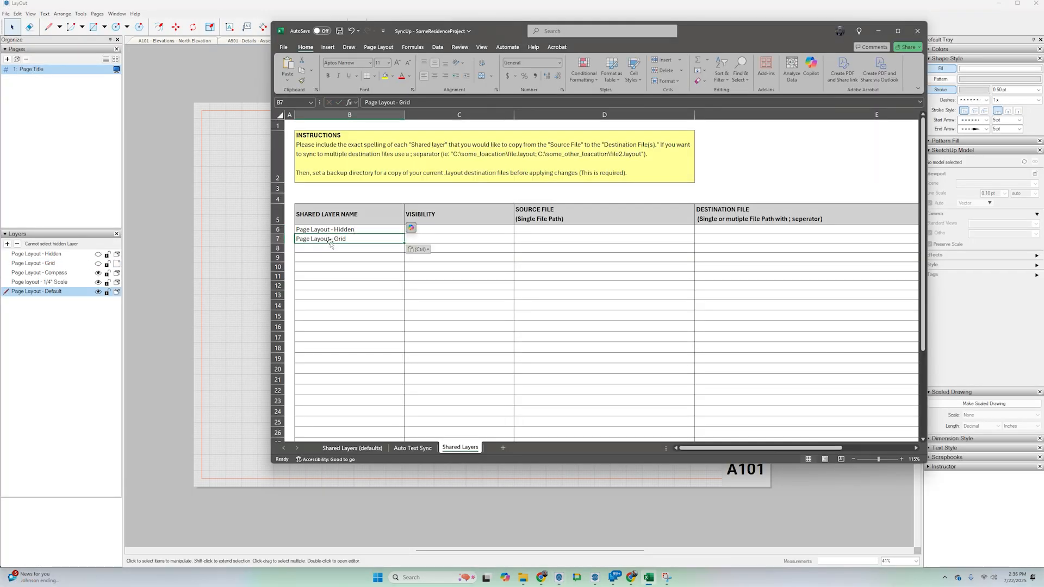
Copy the layer name Page Layout - Compass from LayOut into cell B8 of the Shared Layers sheet.
double_click(50, 273)
key("ctrl+c")
key("alt+Tab")
left_click(327, 249)
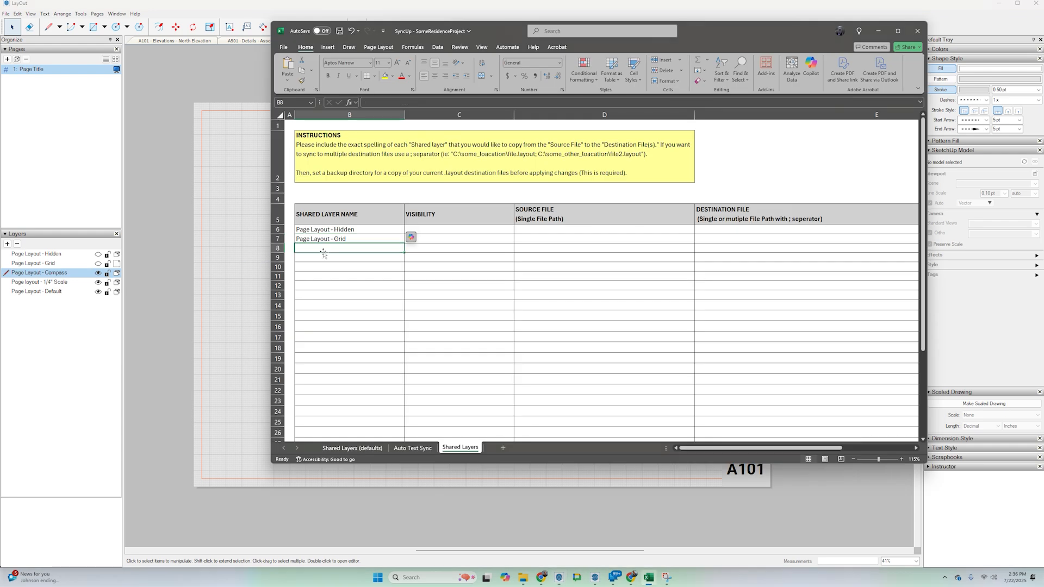
key("ctrl+v")
Copy the layer name Page layout - 1/4" Scale from LayOut into cell B9 of the Shared Layers sheet.
double_click(50, 283)
key("ctrl+c")
key("alt+Tab")
left_click(326, 259)
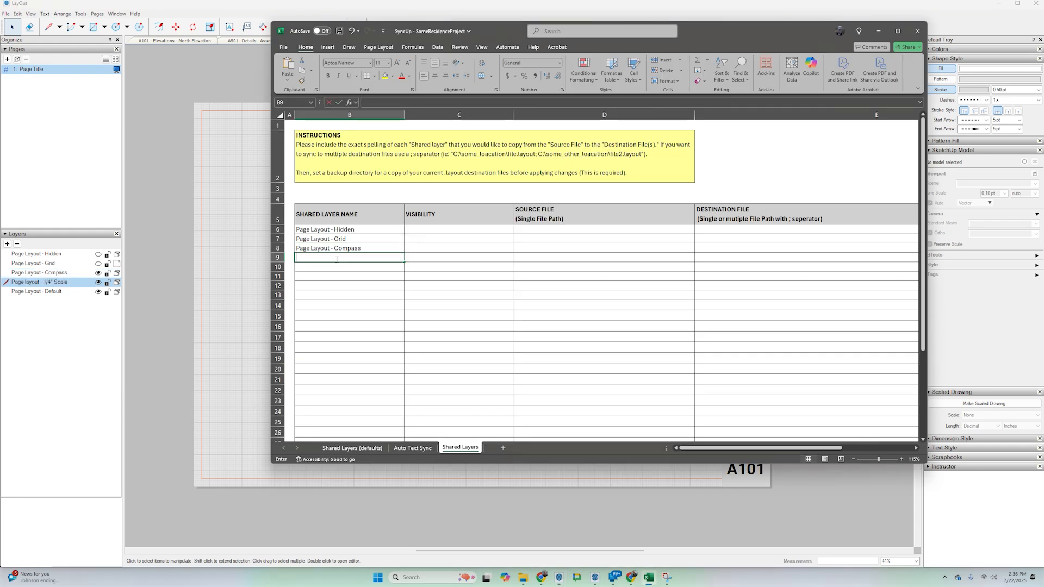
key("ctrl+v")
Copy the layer name Page Layout - Default from LayOut into cell B10 of the Shared Layers sheet.
key("alt+Tab")
double_click(63, 291)
key("ctrl+c")
key("alt+Tab")
left_click(327, 267)
key("ctrl+v")
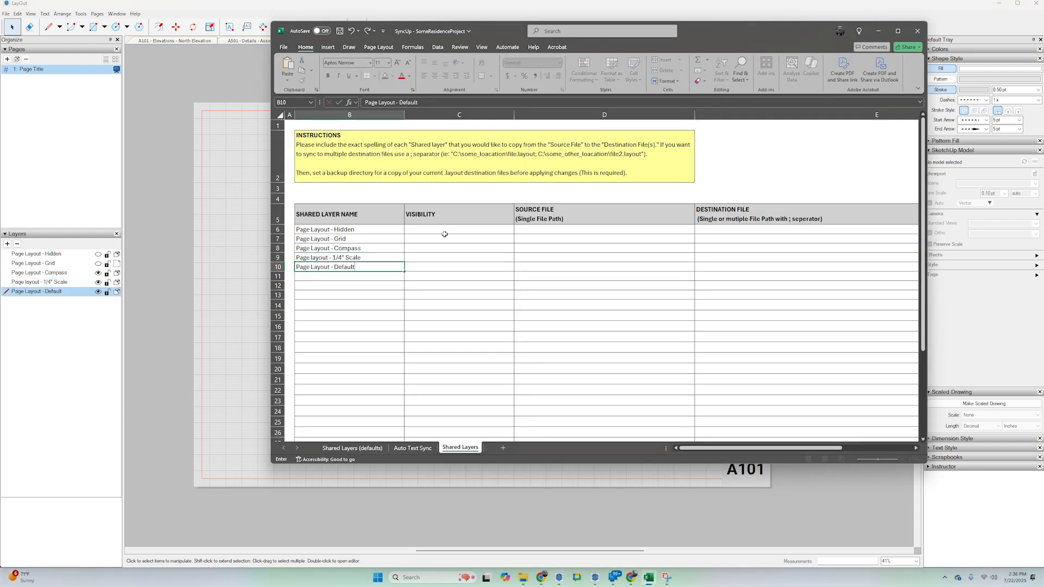
Set the visibility of the Page Layout - Hidden and Page Layout - Grid rows to Hidden.
left_click(446, 229)
left_click(517, 230)
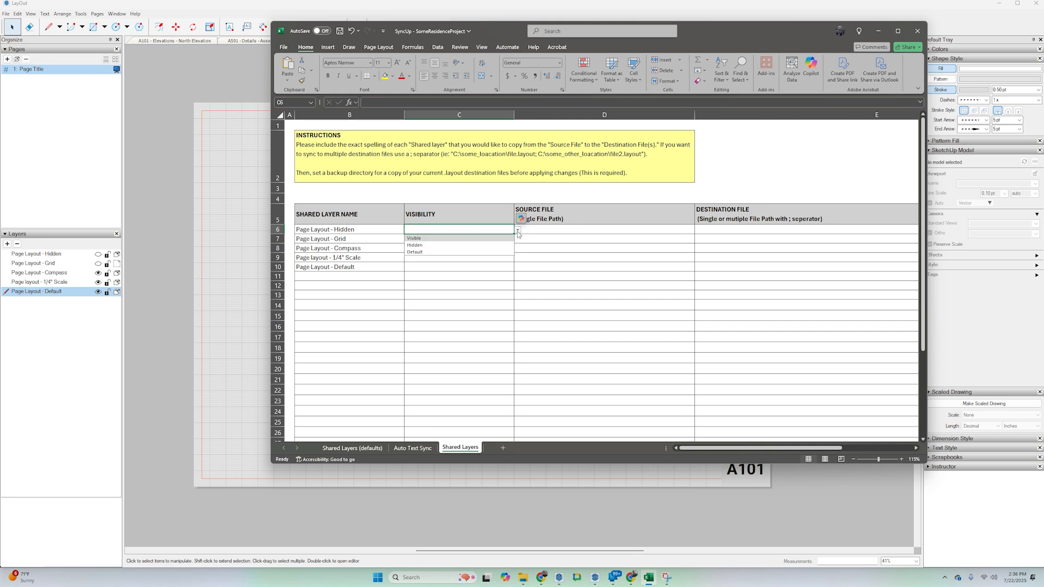
left_click(504, 239)
left_click(505, 239)
left_click(518, 240)
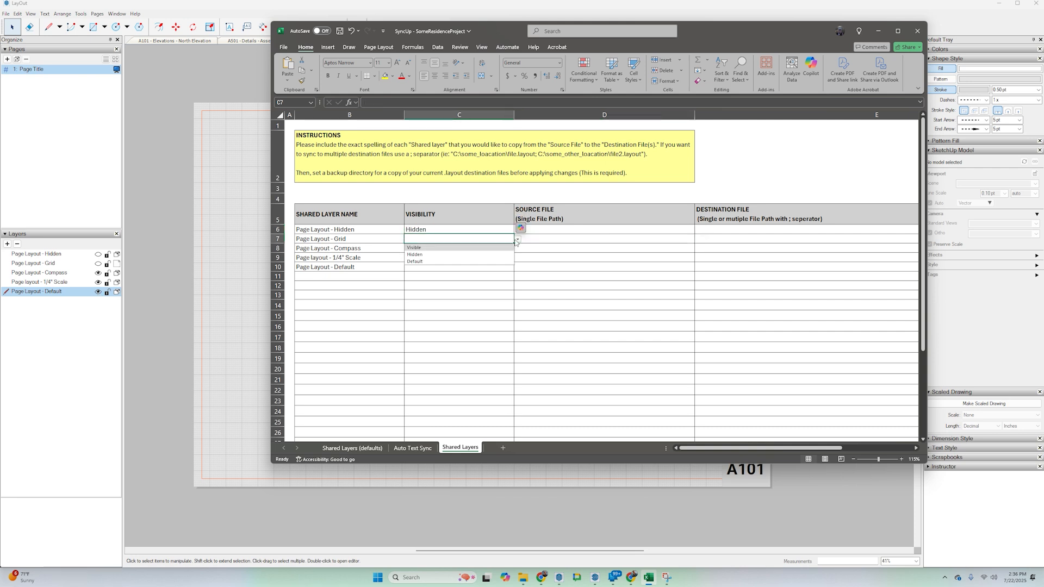
left_click(467, 249)
Set the visibility of the Page Layout - Compass, Page layout - 1/4" Scale and Page Layout - Default rows to Visible.
left_click(443, 250)
left_click(518, 248)
left_click(416, 266)
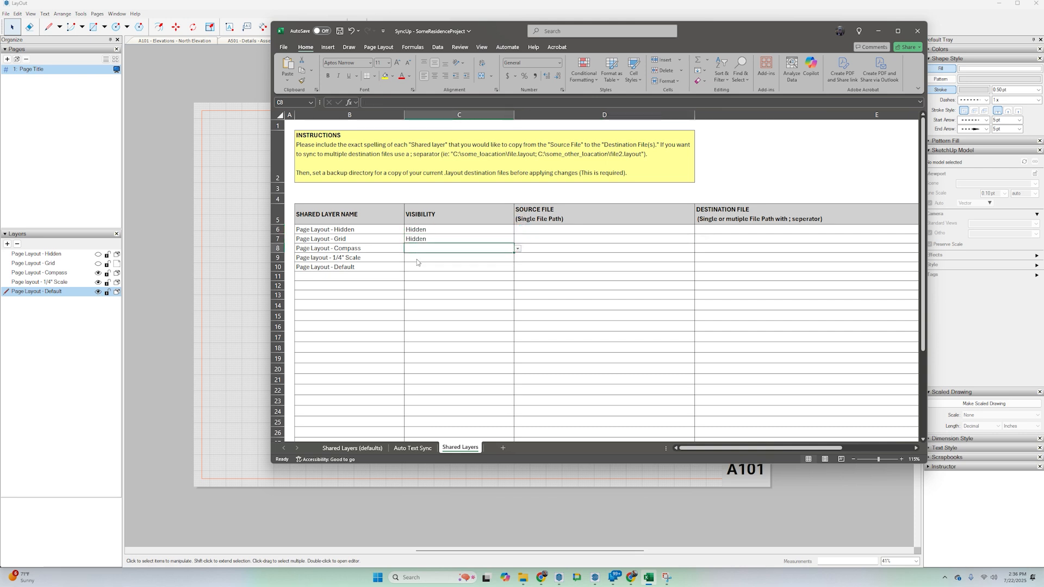
left_click(500, 258)
left_click(518, 258)
left_click(416, 267)
left_click(462, 267)
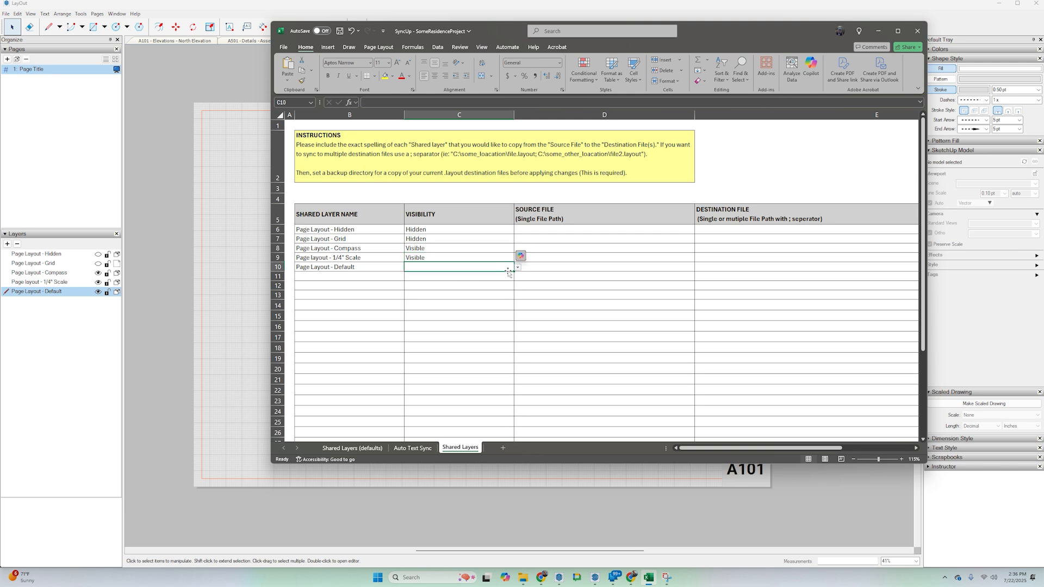
left_click(518, 268)
left_click(416, 276)
Locate the Title Template file in the SyncUp Demo folder and check the matching open document in LayOut.
left_click(568, 229)
left_click(522, 577)
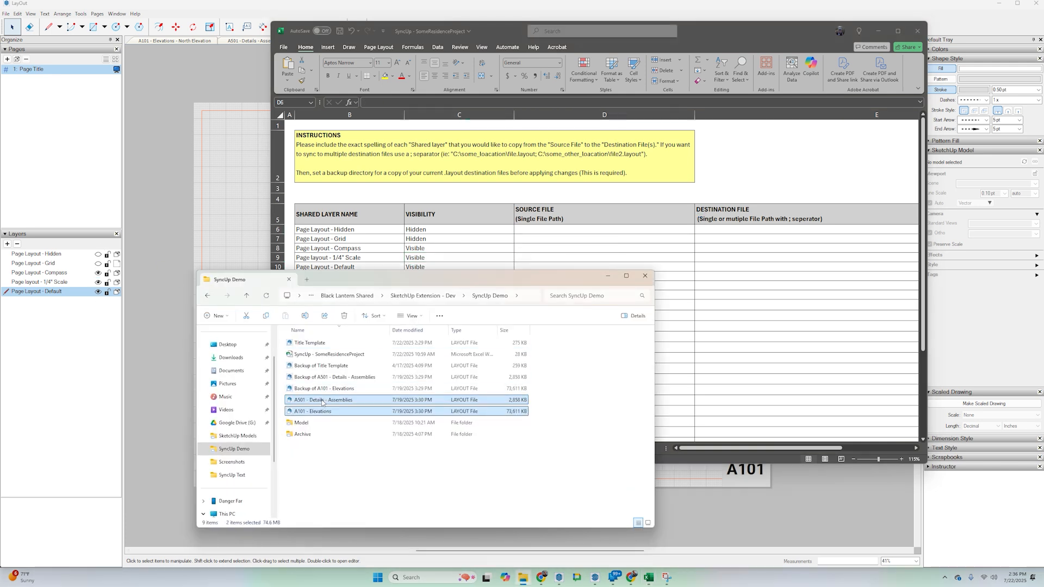
right_click(314, 343)
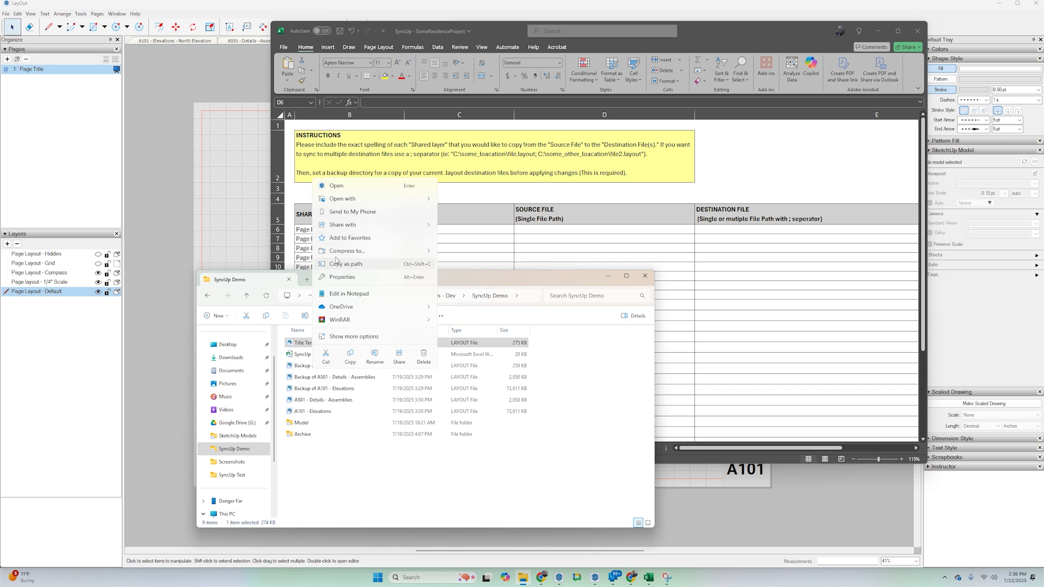
key("Escape")
left_click_drag(400, 31, 501, 103)
left_click(367, 44)
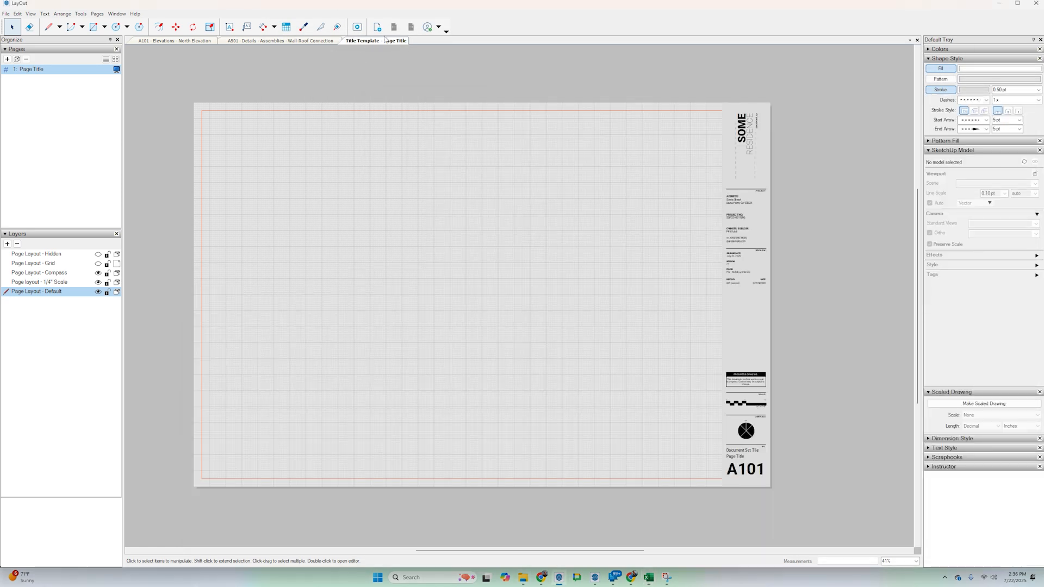
key("alt+Tab")
key("alt+Tab")
key("alt+Tab")
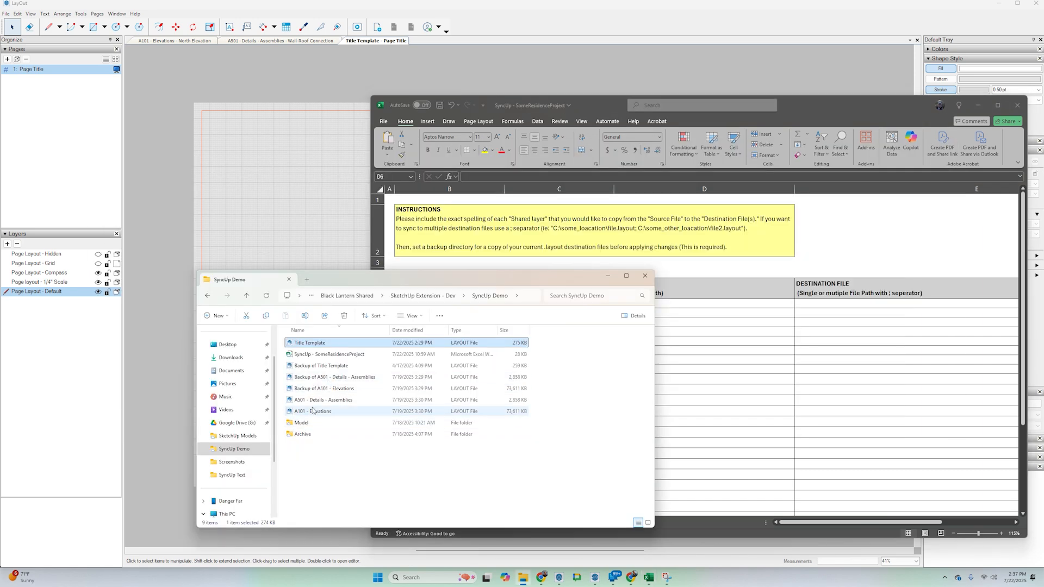
Enter the full path of Title Template.layout as the source file in cell D6, without the surrounding quotation marks.
right_click(319, 349)
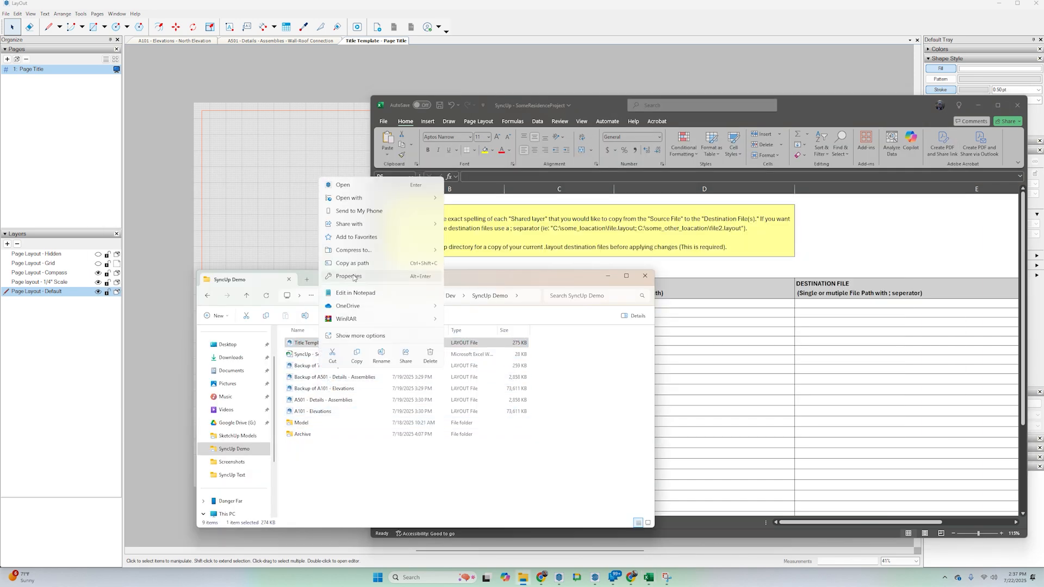
left_click(357, 267)
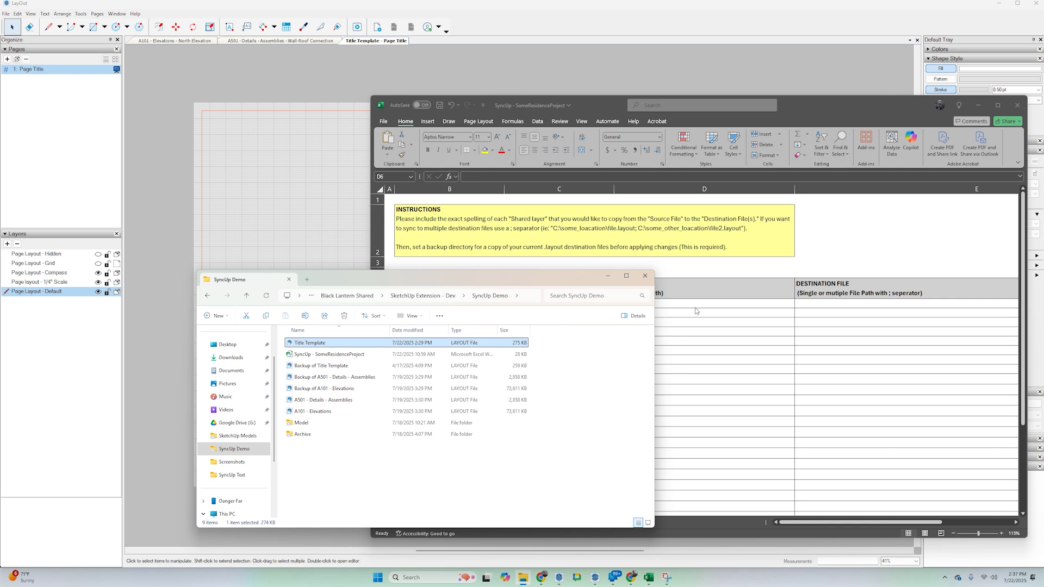
left_click(692, 305)
double_click(692, 305)
key("ctrl+v")
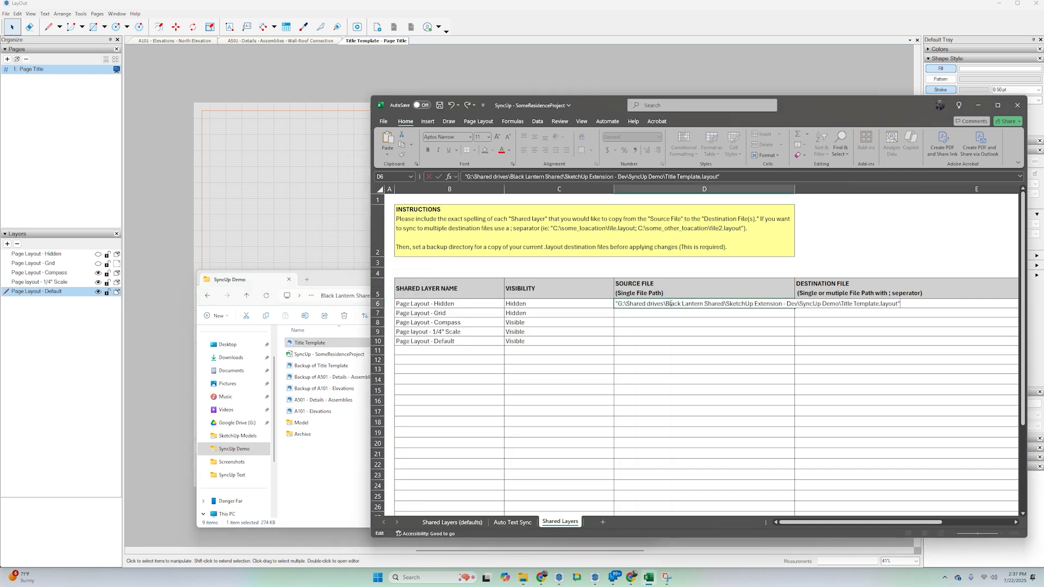
left_click(466, 177)
key("BackSpace")
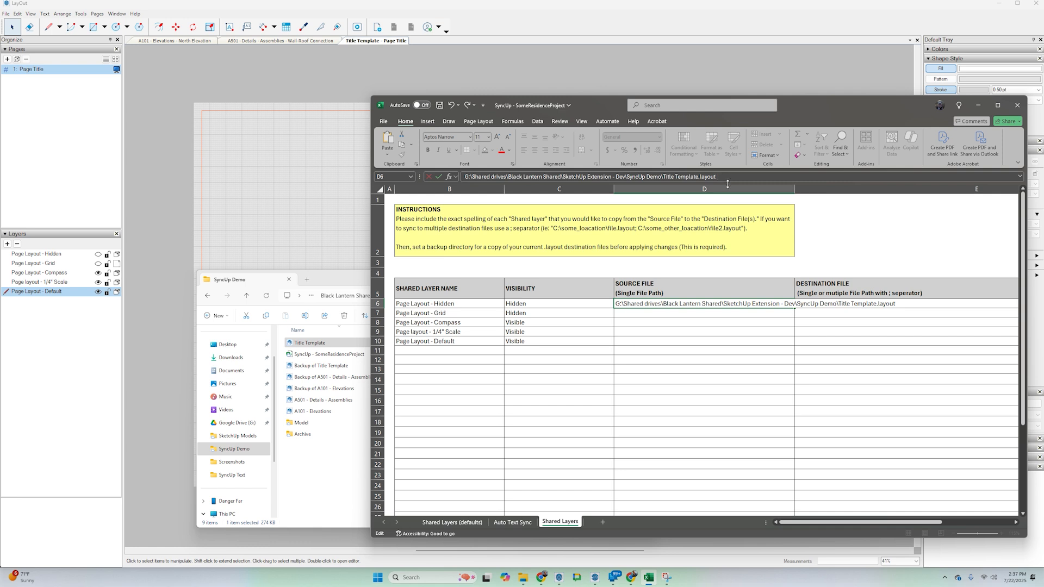
Copy the source file path from D6 into cells D7 to D10.
left_click(670, 306)
key("ctrl+c")
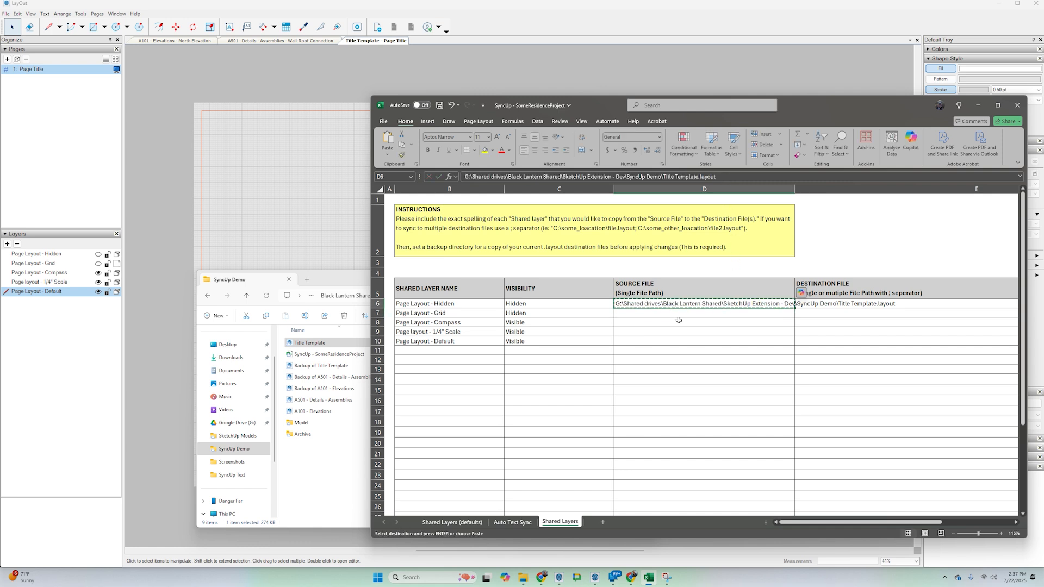
left_click(674, 314)
left_click(632, 343, "shift")
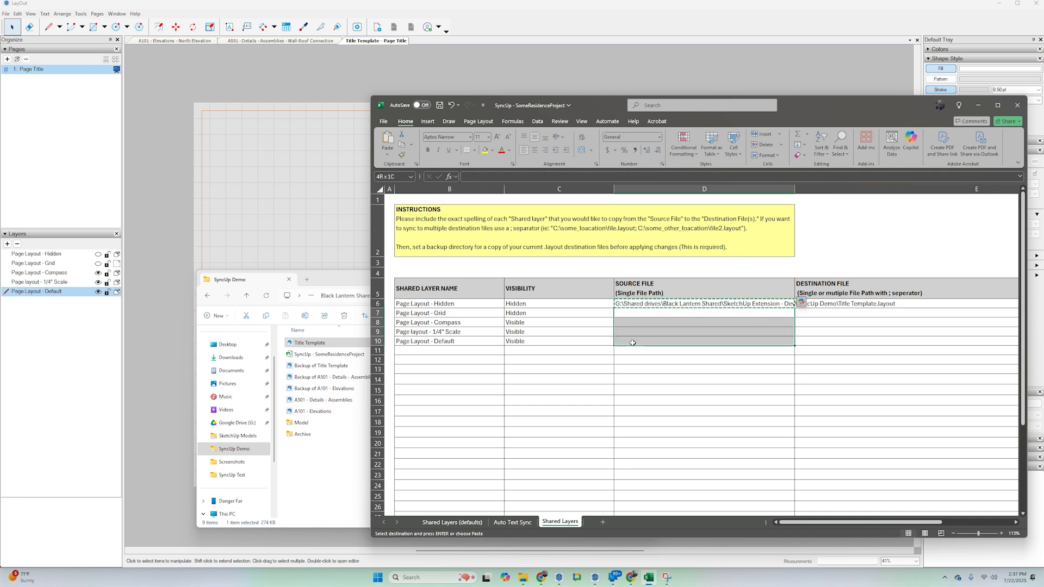
key("ctrl+v")
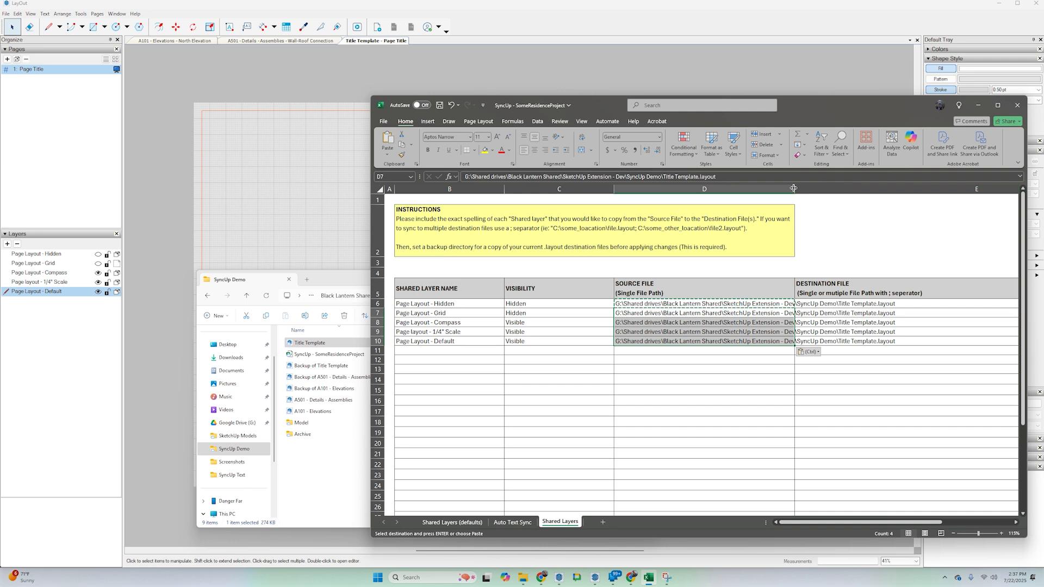
Copy the file path of A501 - Details - Assemblies.layout from the SyncUp Demo folder into destination file cell E6.
left_click(902, 303)
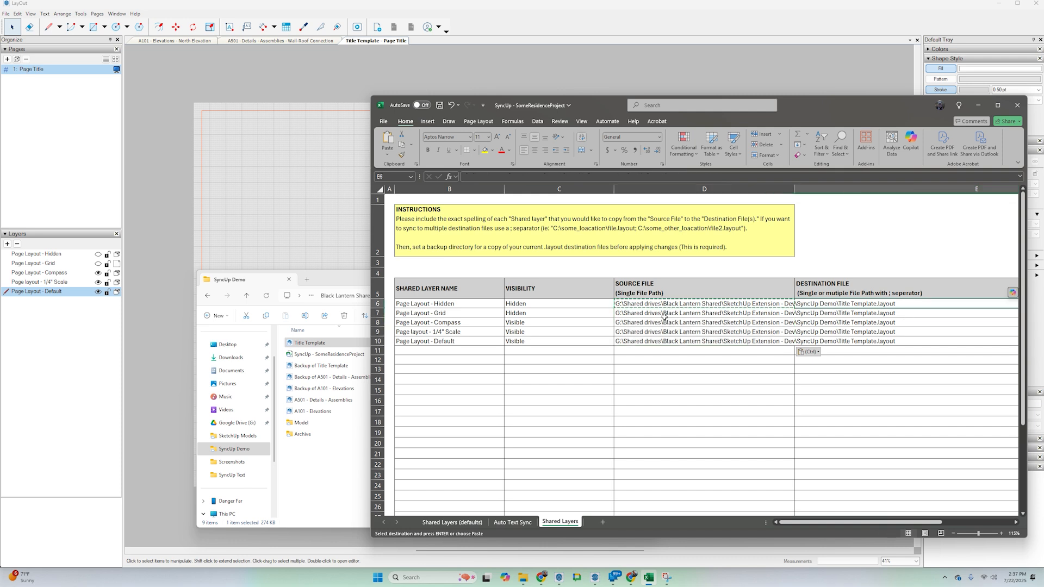
double_click(870, 293)
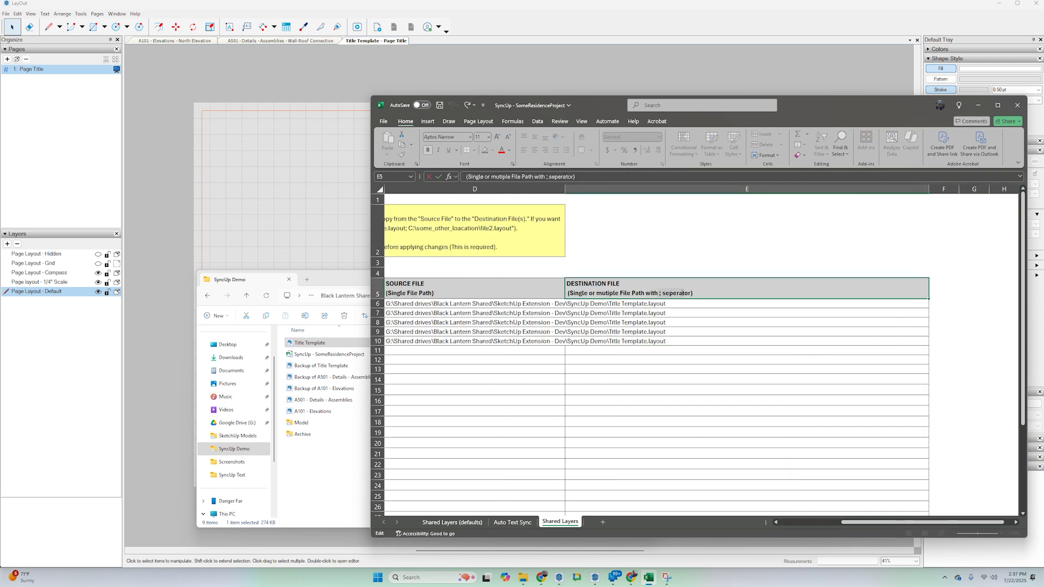
left_click(680, 303)
key("alt+Tab")
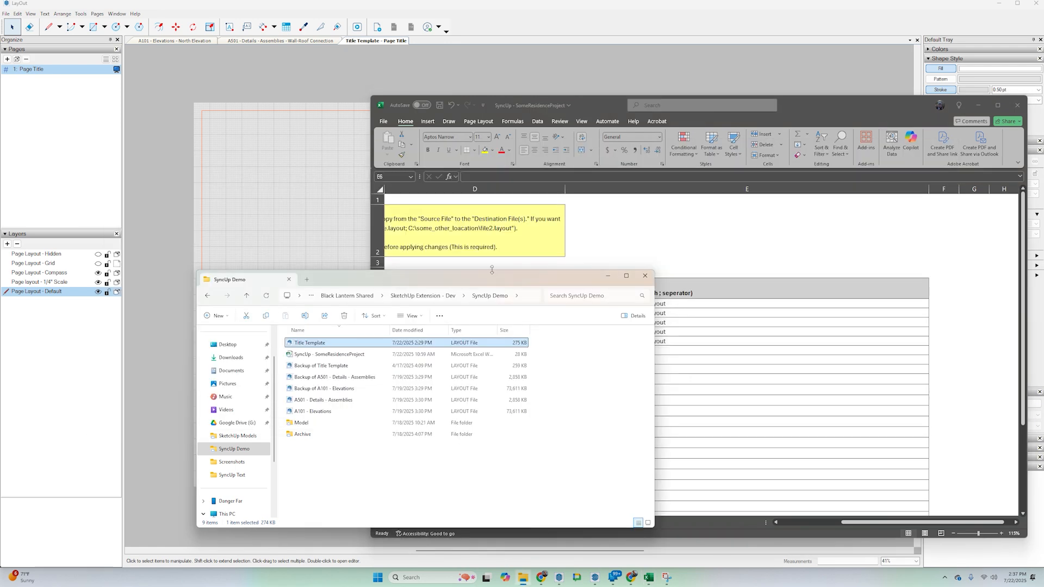
left_click(331, 377)
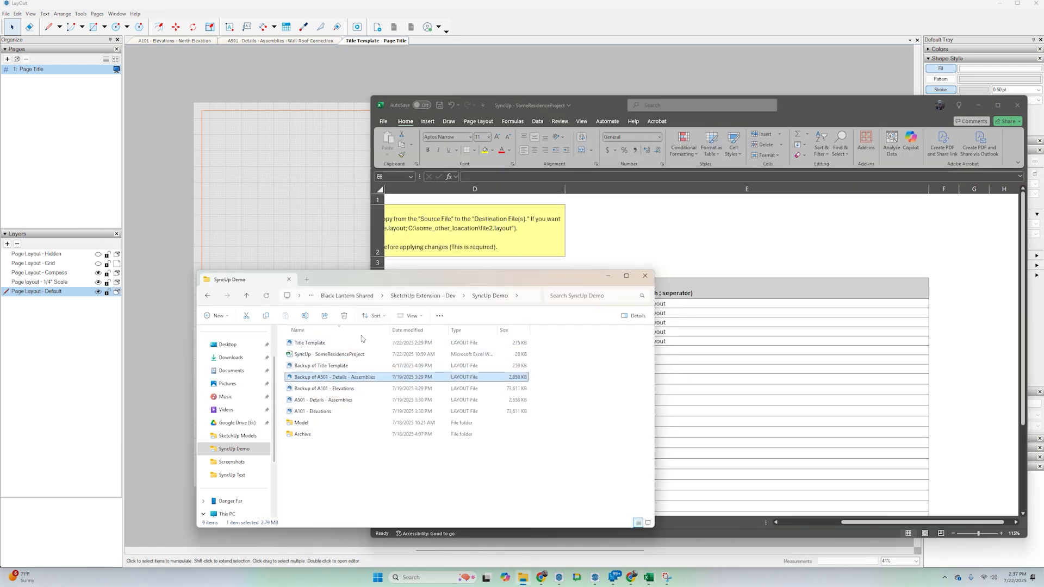
right_click(354, 377)
left_click(305, 401)
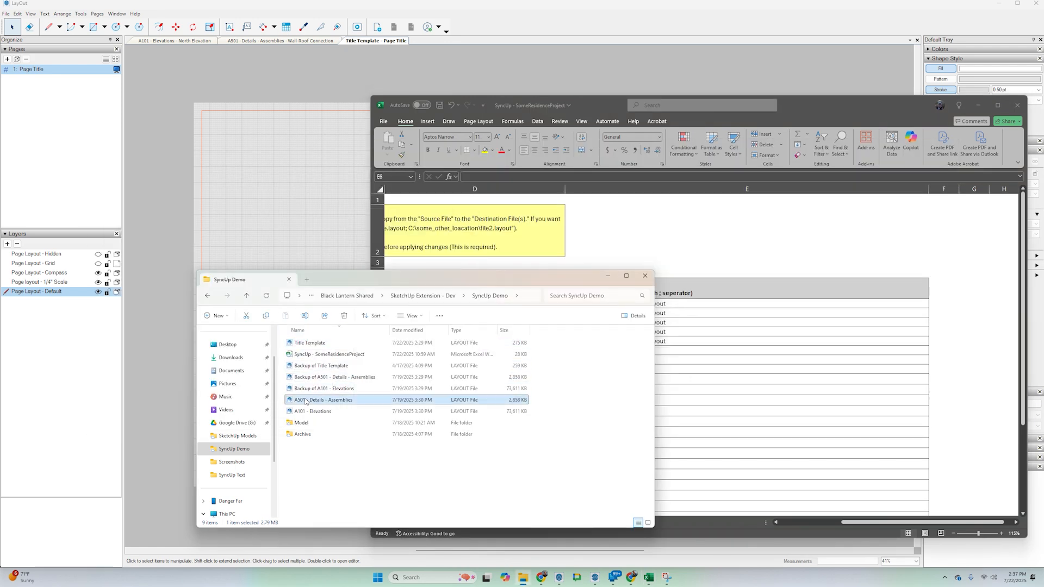
right_click(306, 401)
left_click(342, 321)
key("alt+Tab")
key("ctrl+v")
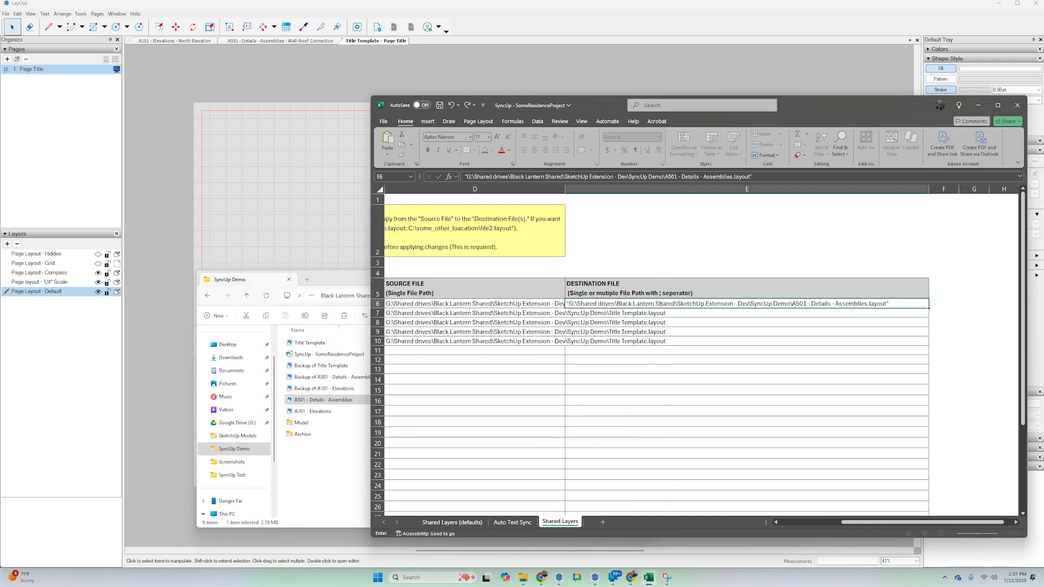
Remove the quotation marks around the A501 file path in cell E6.
key("Home")
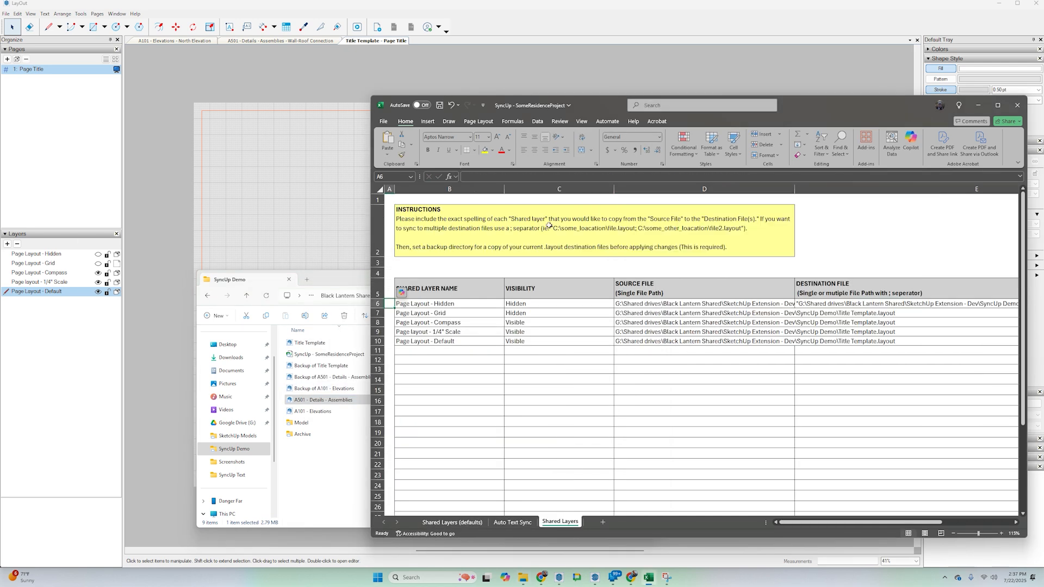
left_click(836, 303)
left_click(466, 176)
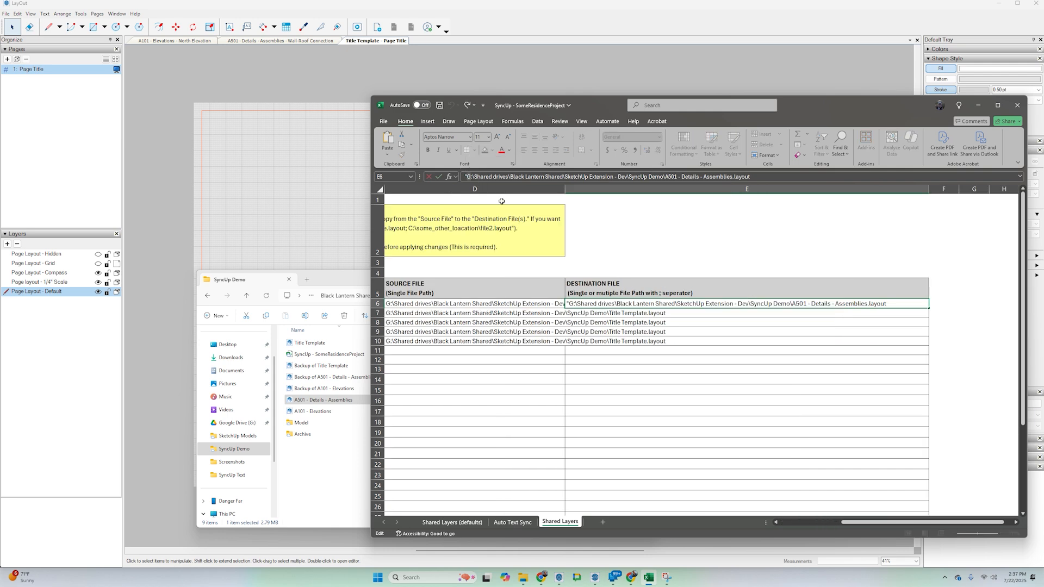
key("BackSpace")
key("Return")
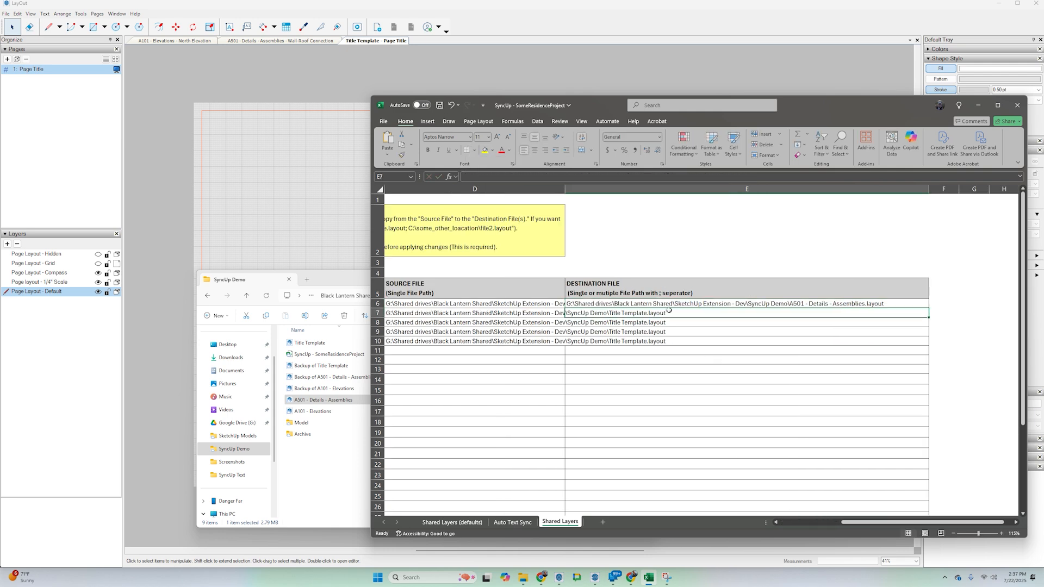
Append the file path of A101 - Elevations.layout to the A501 path in cell E6, separated by a semicolon.
key("alt+Tab")
right_click(337, 412)
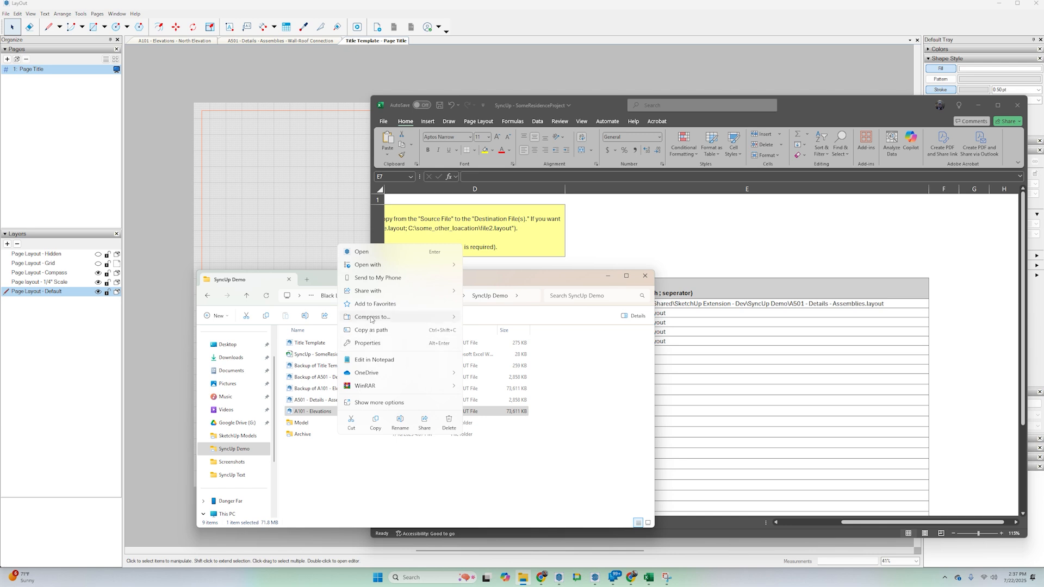
left_click(371, 329)
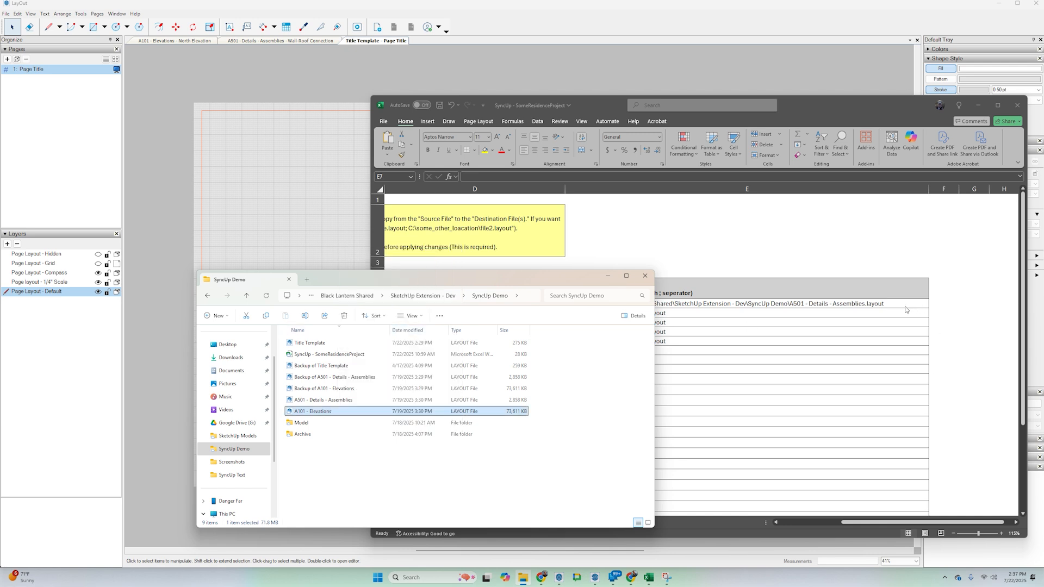
key("alt+Tab")
left_click(894, 302)
left_click(776, 177)
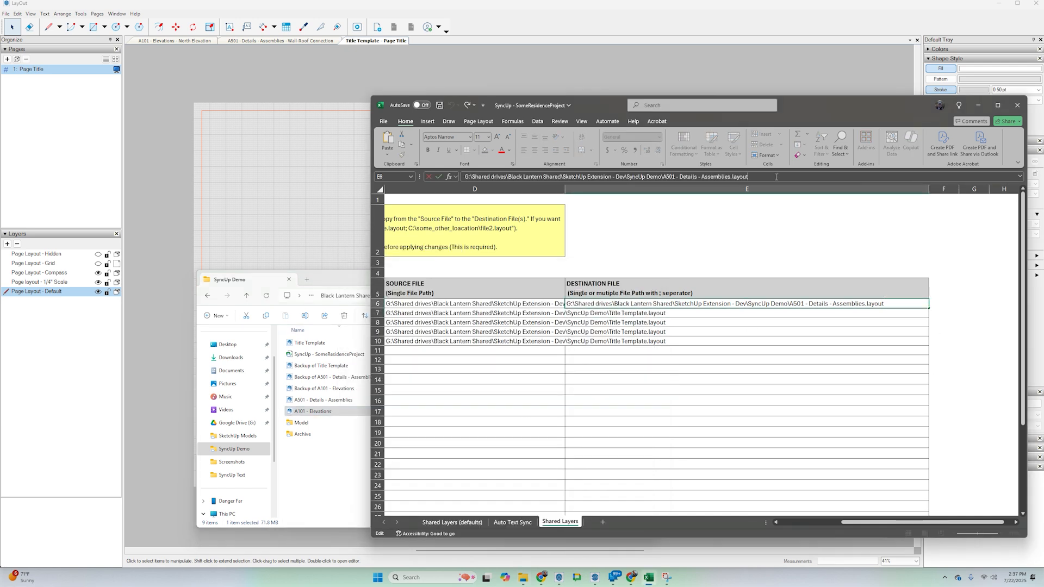
key("ctrl+v")
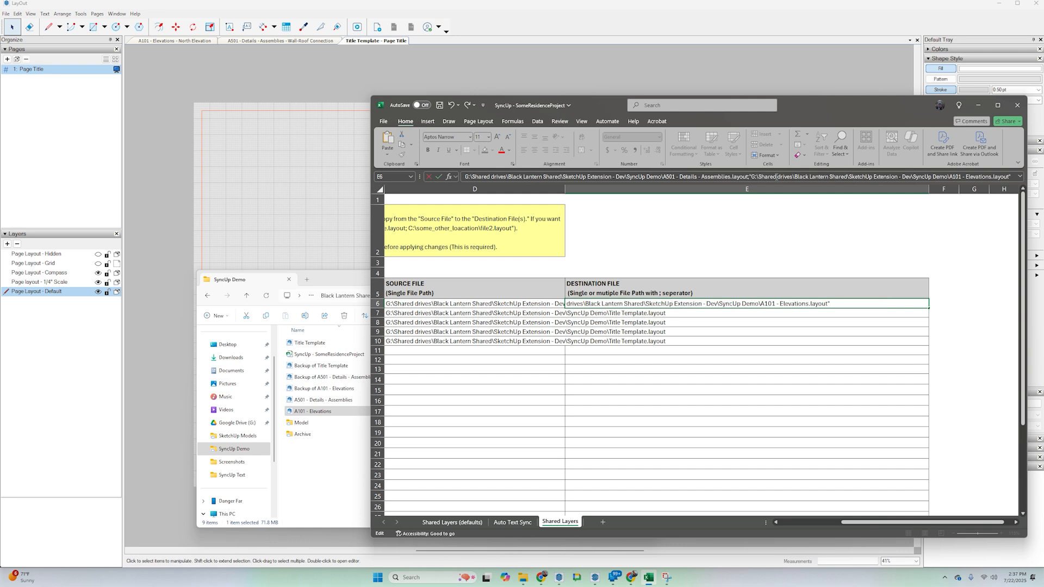
Remove the quotation marks around the appended A101 - Elevations.layout path in cell E6.
left_click(750, 176)
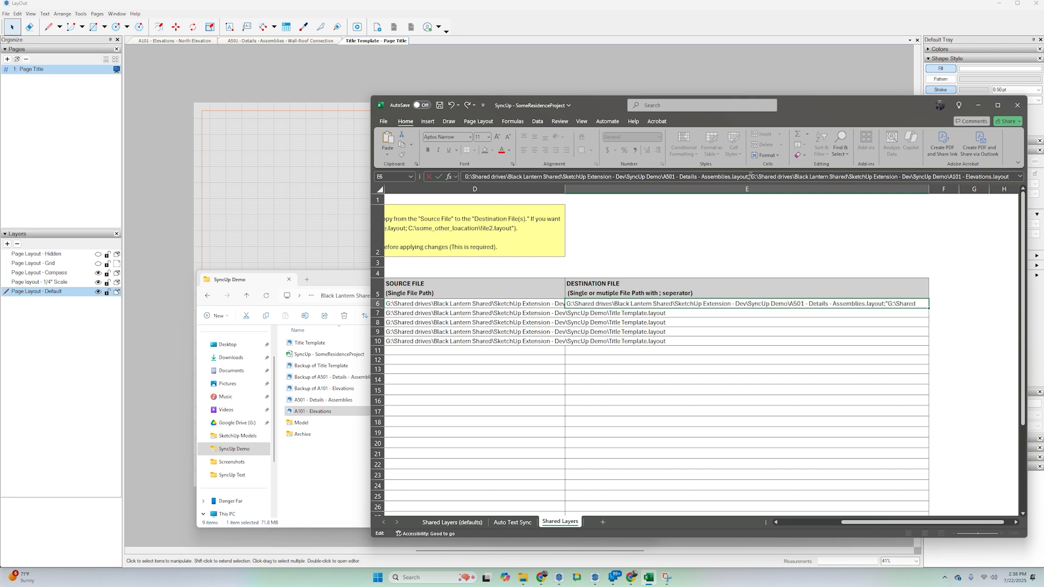
key("Delete")
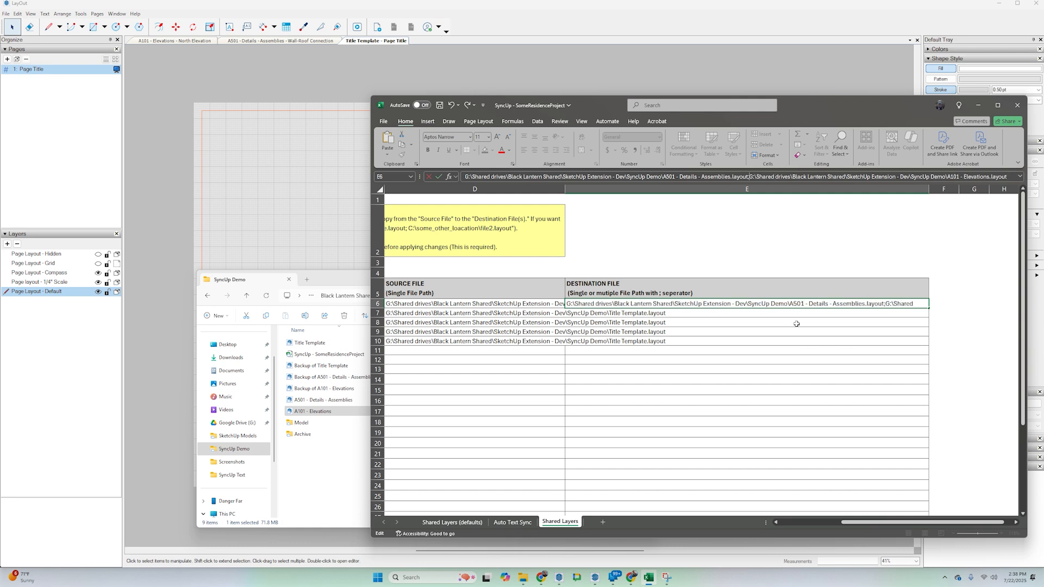
key("Return")
Copy the combined A501 and A101 destination paths from E6 into cells E7 to E10.
scroll(783, 343, "right", 3)
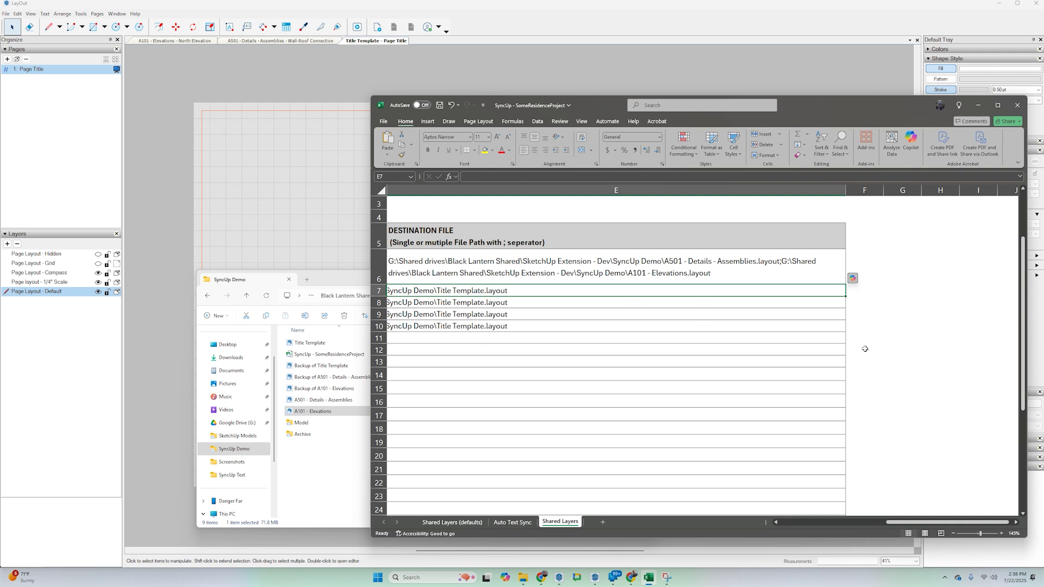
scroll(861, 348, "up", 2, "ctrl")
left_click_drag(892, 526, 876, 524)
left_click(798, 314)
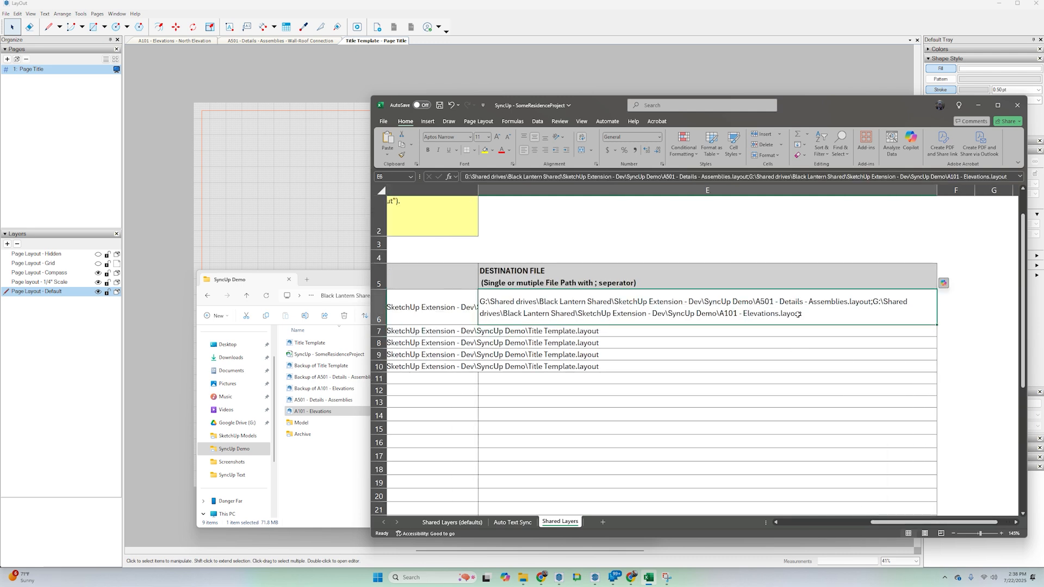
key("ctrl+c")
left_click(603, 331)
key("ctrl+v")
left_click(601, 367)
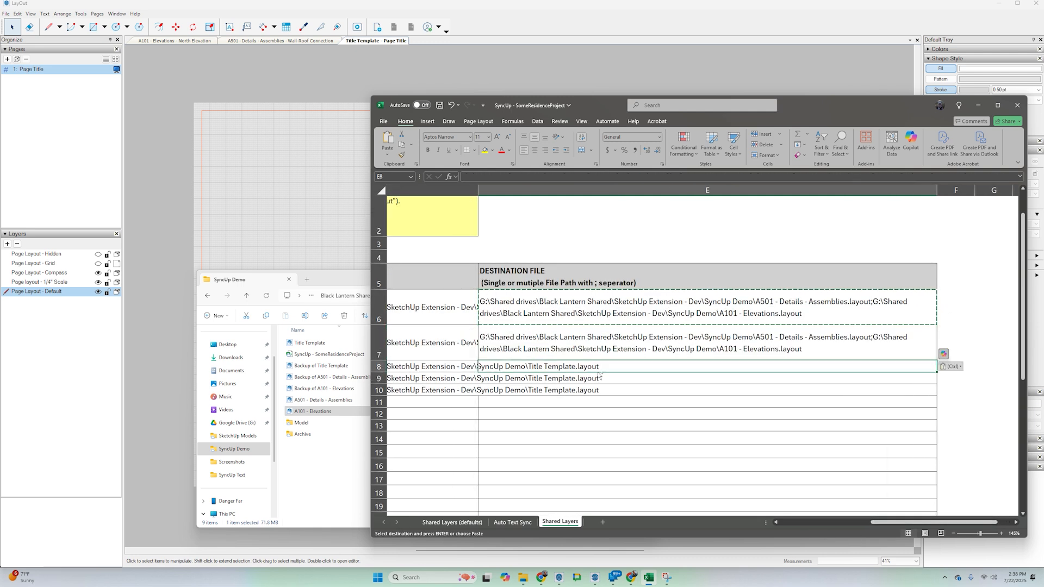
key("ctrl+v")
left_click(596, 402)
key("ctrl+v")
left_click(591, 437)
key("ctrl+v")
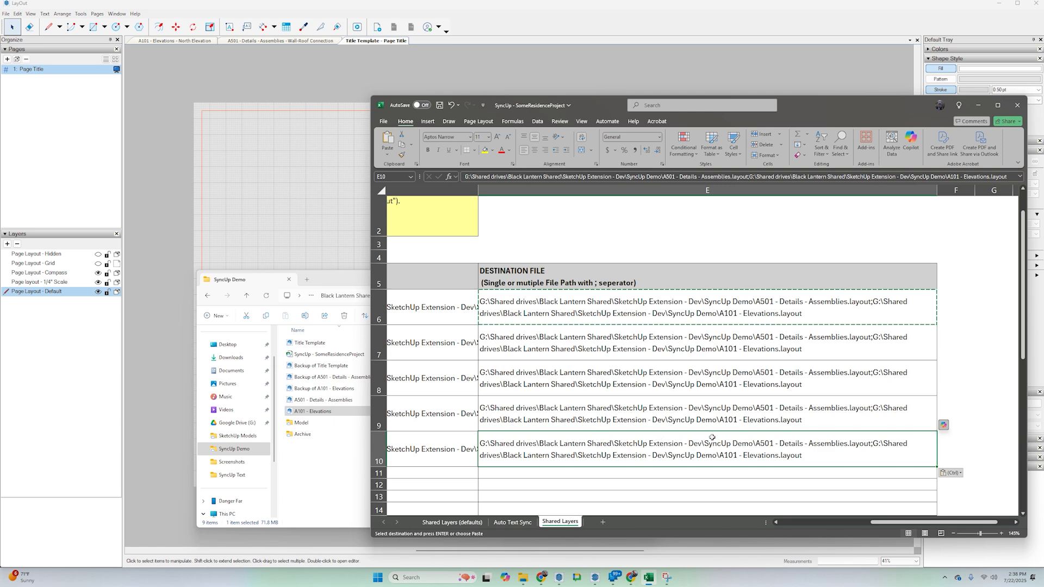
key("Escape")
Close the SyncUp Demo folder window, and save and close the SyncUp - SomeResidenceProject workbook.
left_click_drag(882, 523, 794, 522)
scroll(723, 400, "down", 2, "ctrl")
left_click(454, 309)
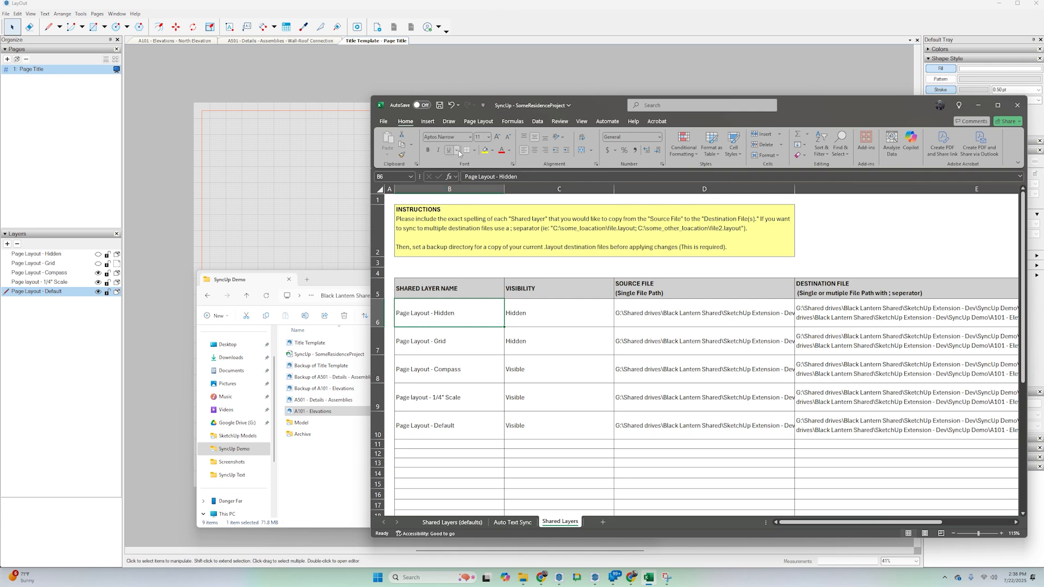
key("alt+Tab")
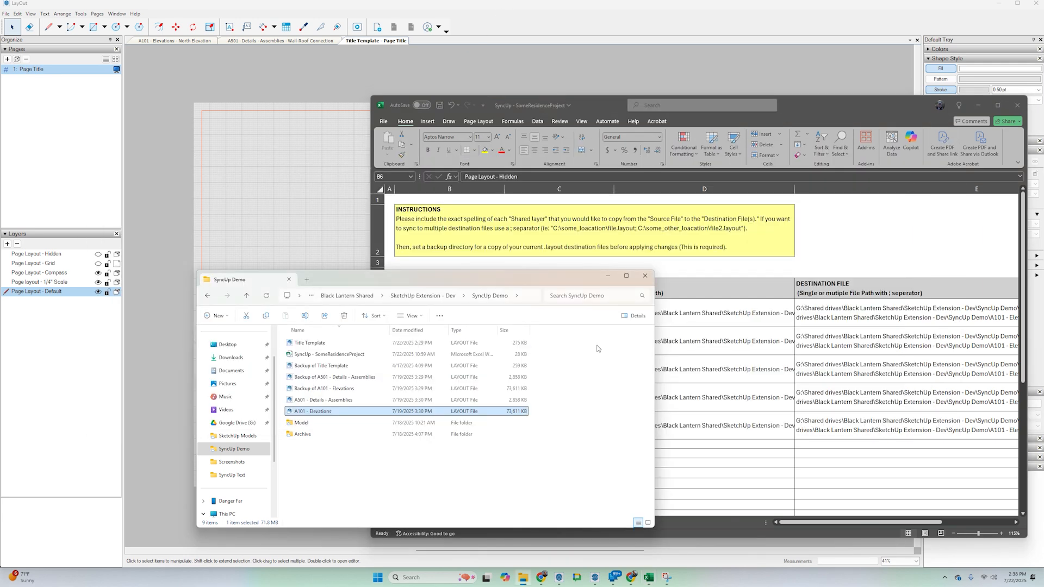
left_click(645, 276)
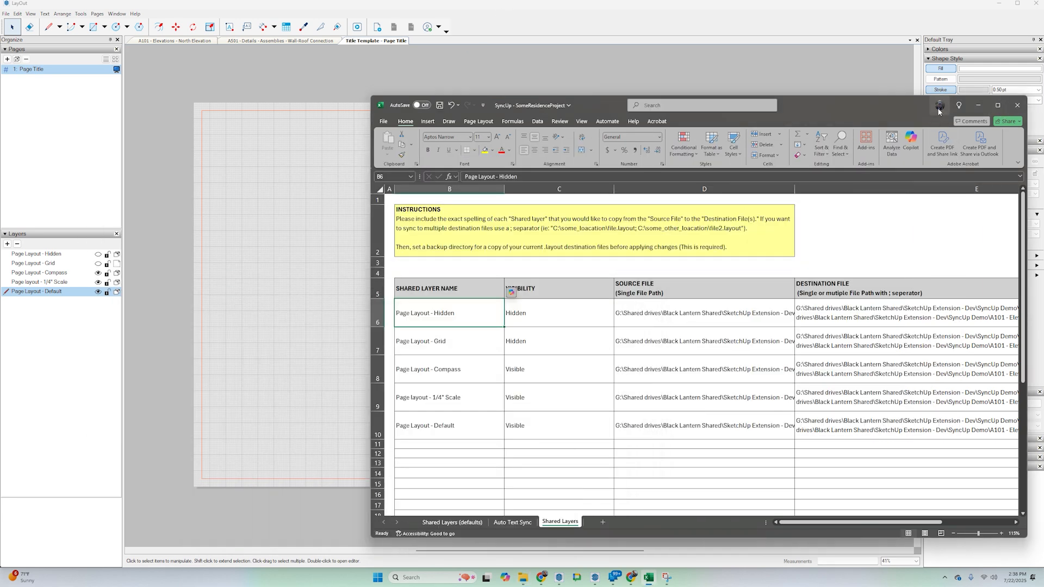
left_click(383, 121)
left_click(391, 213)
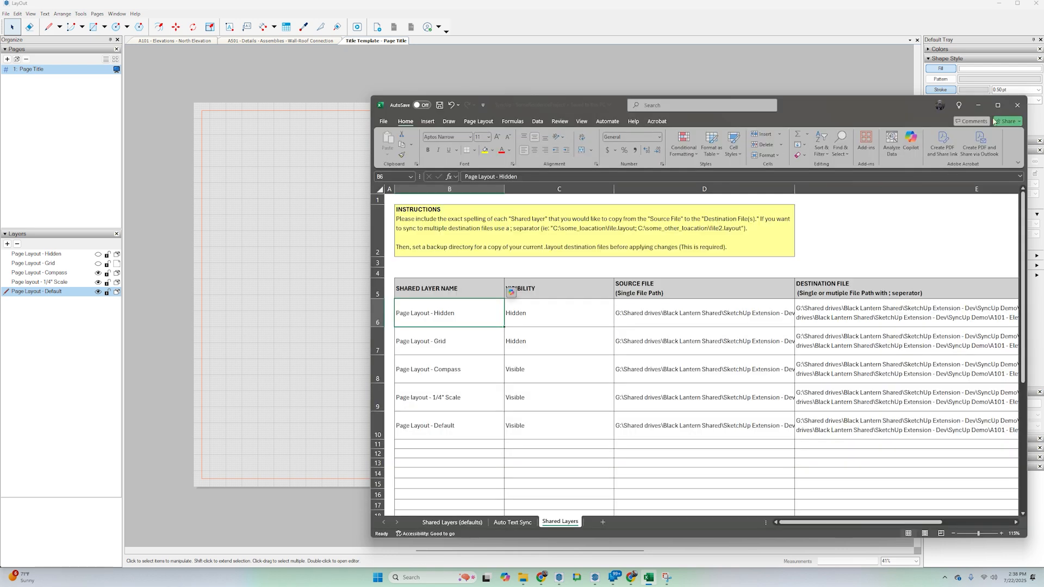
left_click(1015, 105)
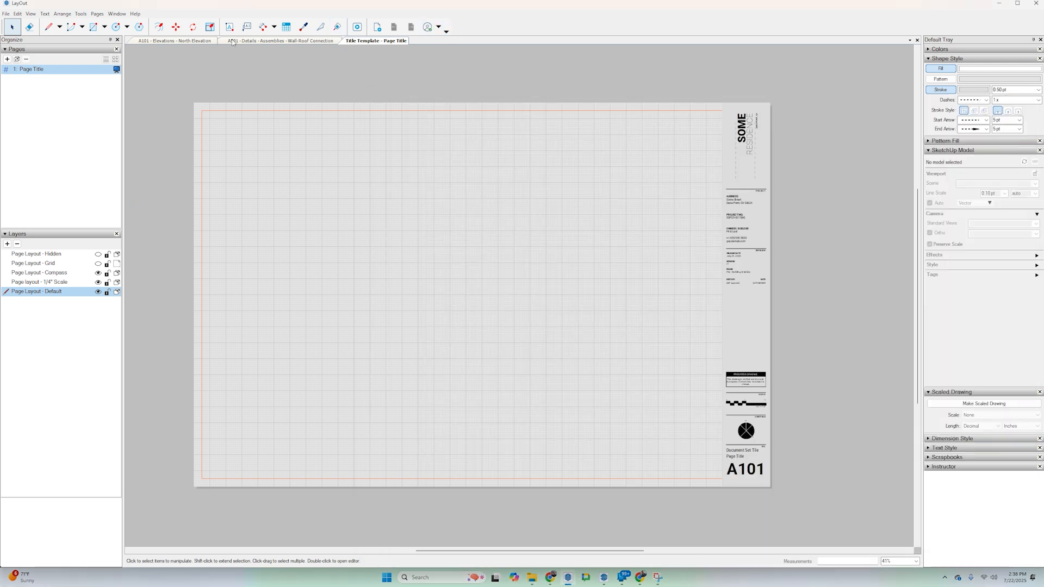
Switch to SketchUp, dock the floating SyncUpLayers toolbar alongside the other toolbars and open the SyncUpLayers dialog.
key("alt+Tab")
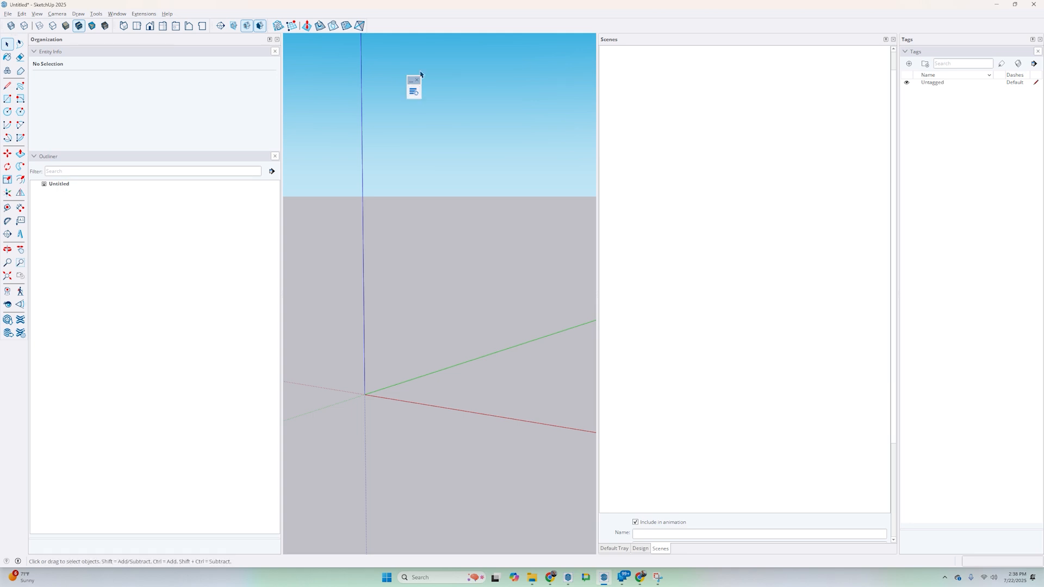
left_click_drag(412, 80, 377, 11)
left_click(382, 25)
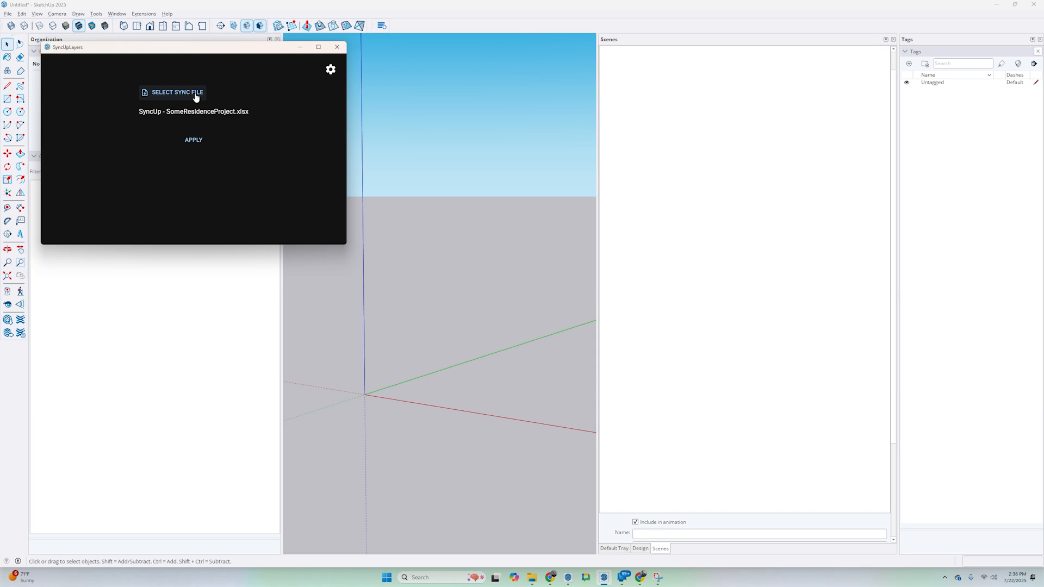
Load SyncUp - SomeResidenceProject from the SyncUp Demo folder as the sync file.
left_click(330, 69)
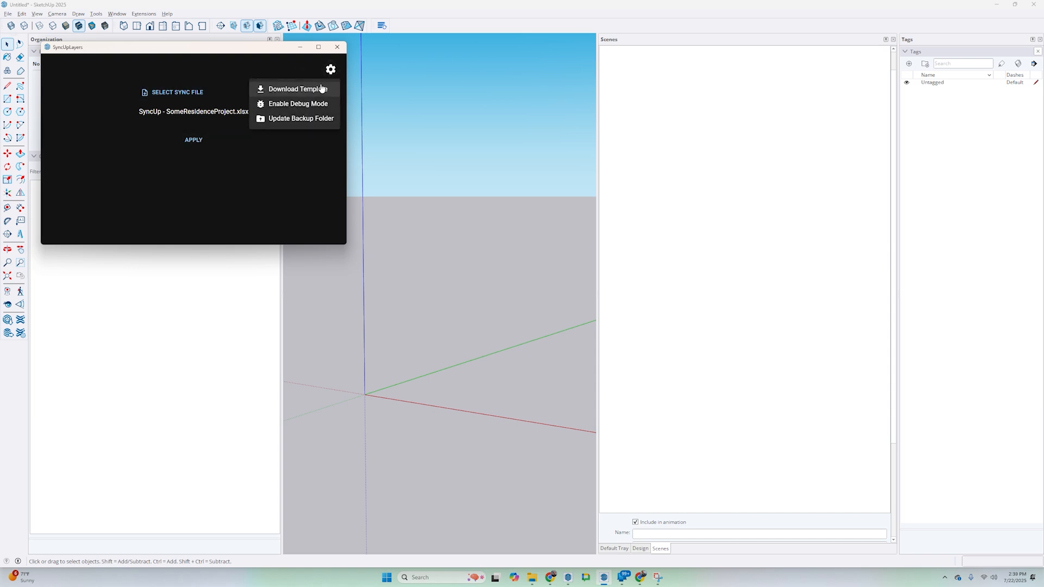
left_click(175, 94)
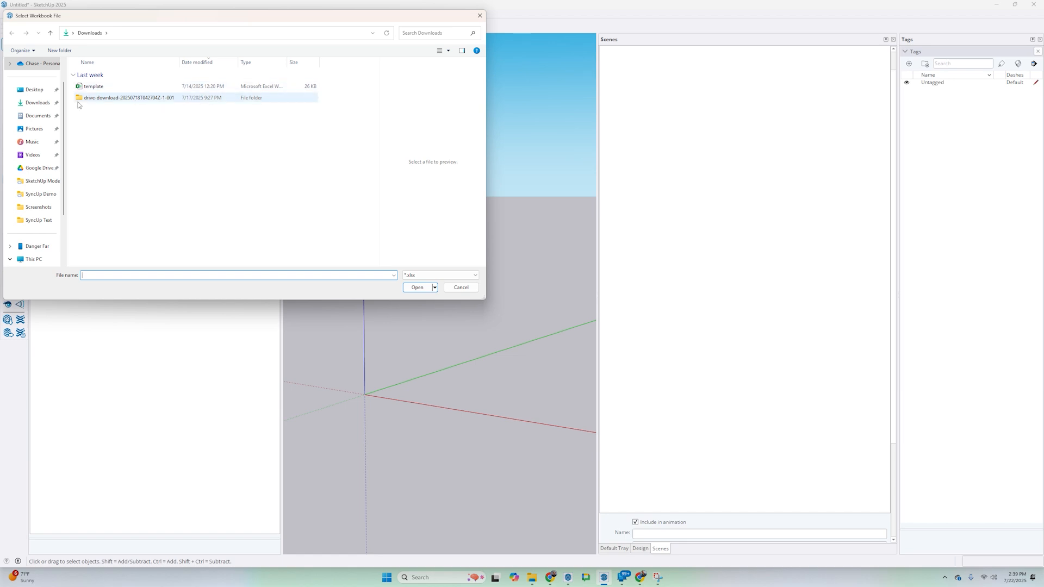
left_click(44, 199)
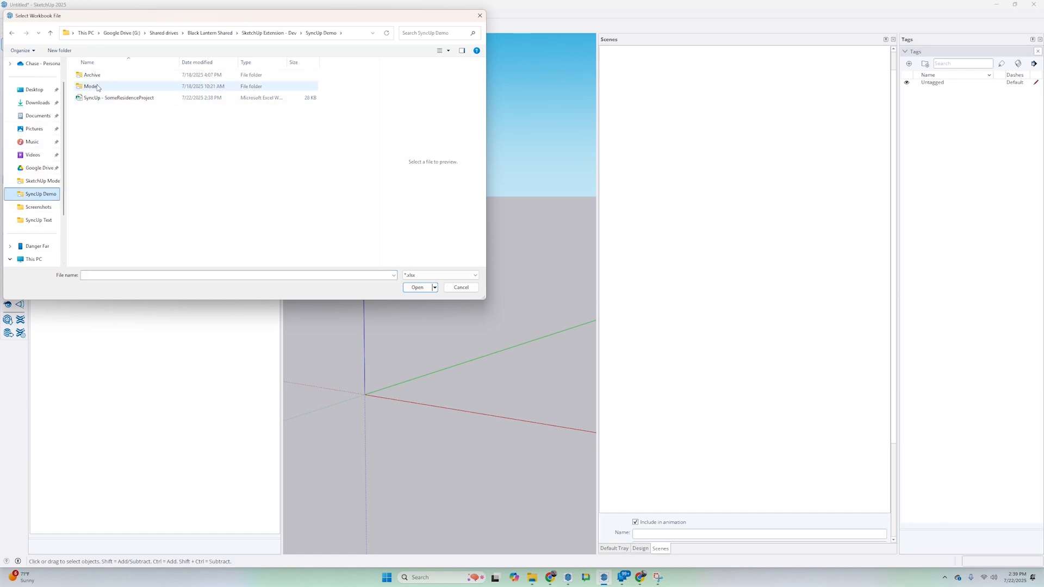
left_click(130, 99)
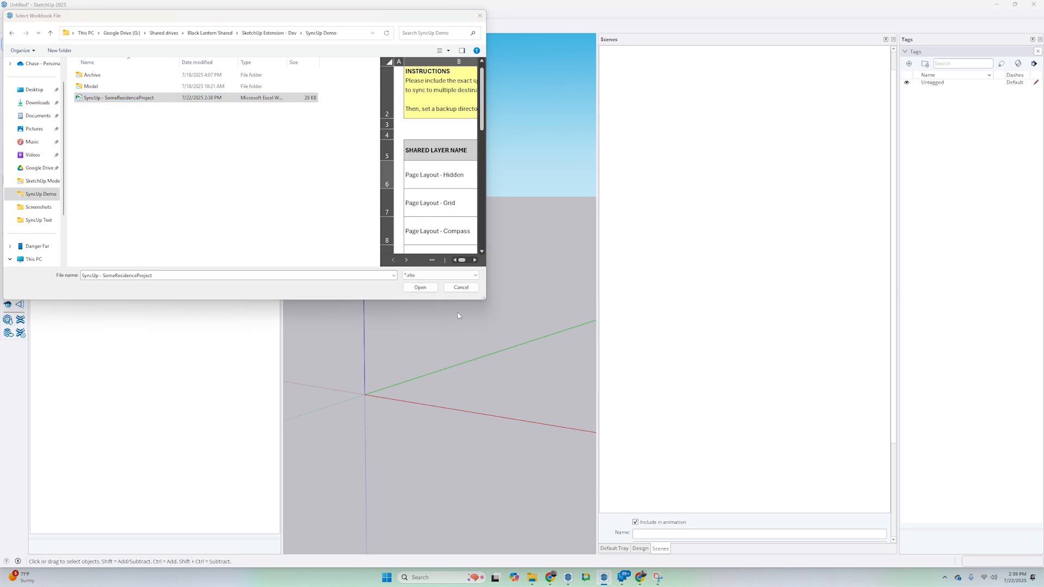
left_click(420, 290)
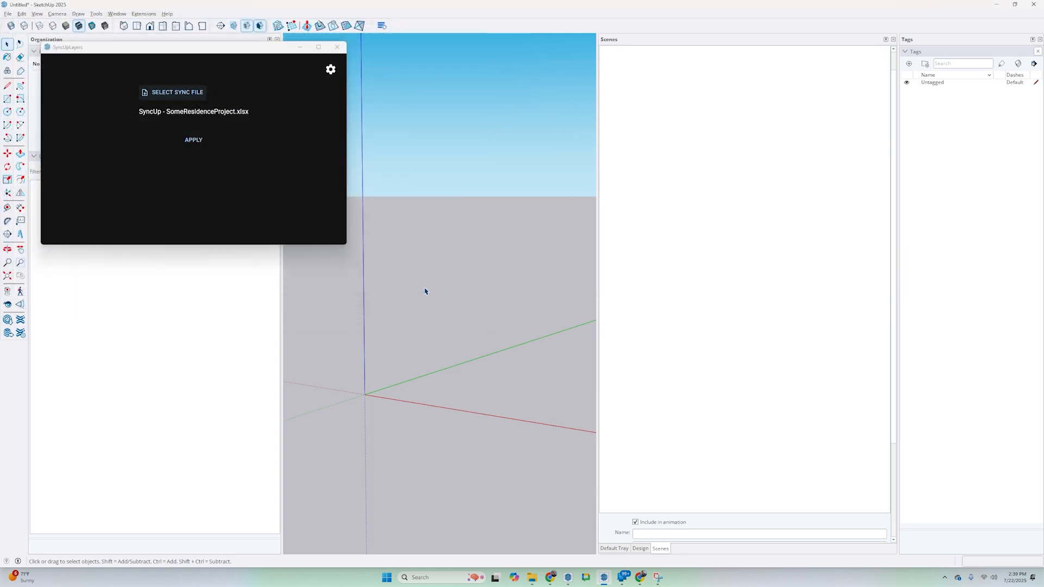
Close LayOut, saving the changes to Title Template, and apply the layer sync in SyncUpLayers.
left_click(190, 141)
left_click(568, 578)
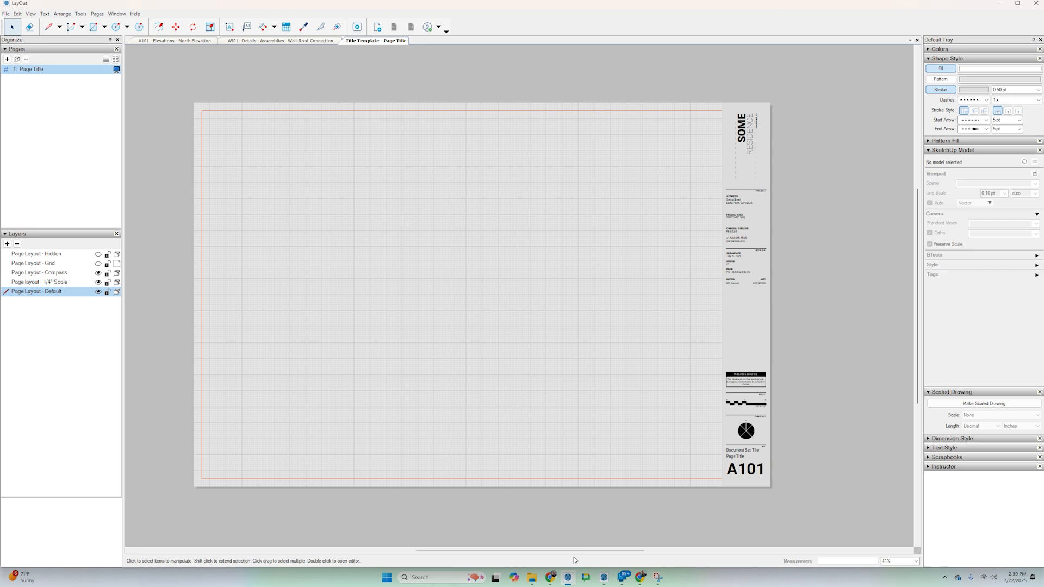
left_click(1038, 4)
left_click(515, 312)
left_click(518, 309)
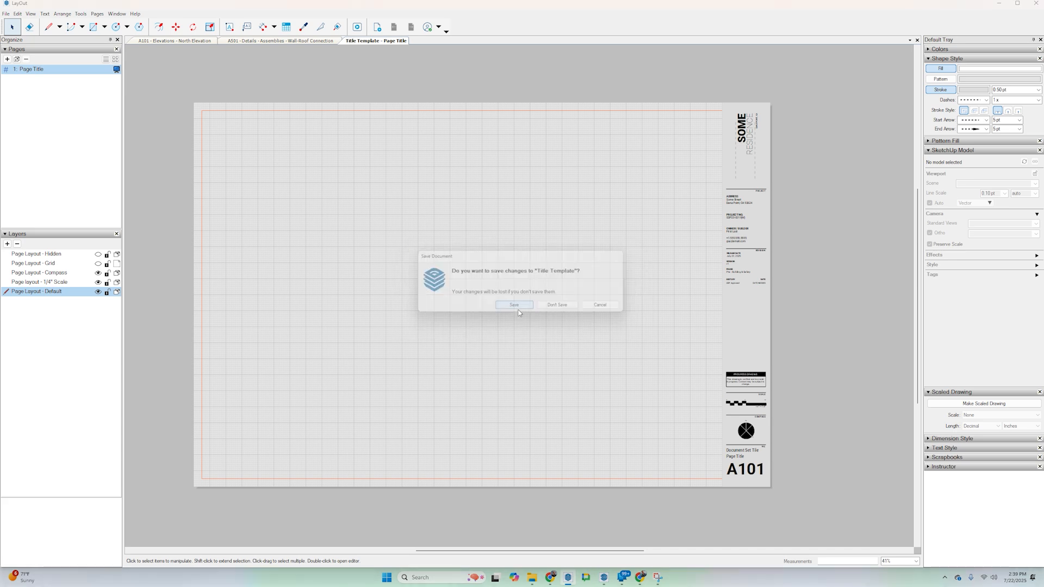
left_click(515, 306)
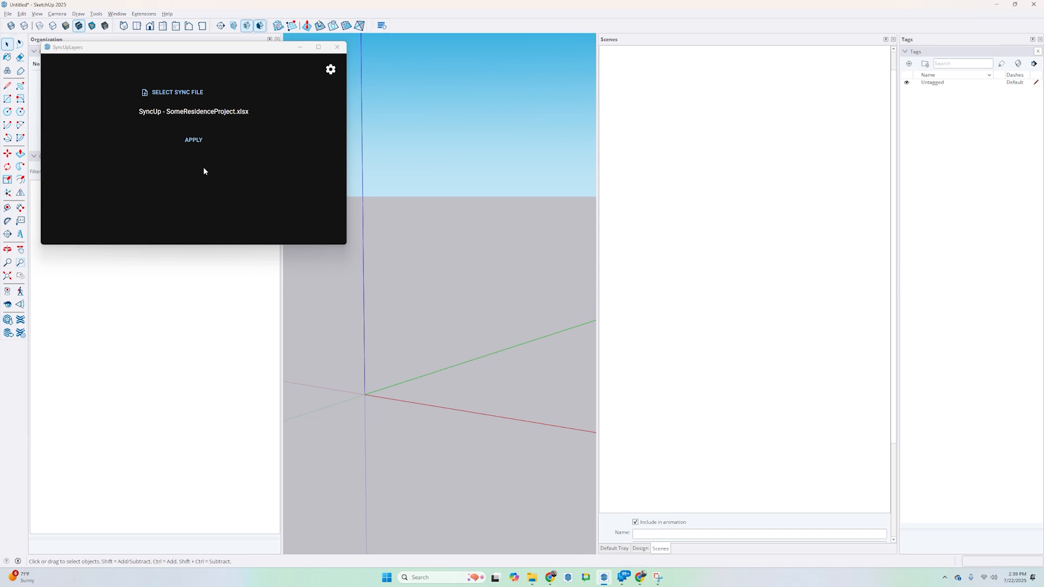
left_click(191, 140)
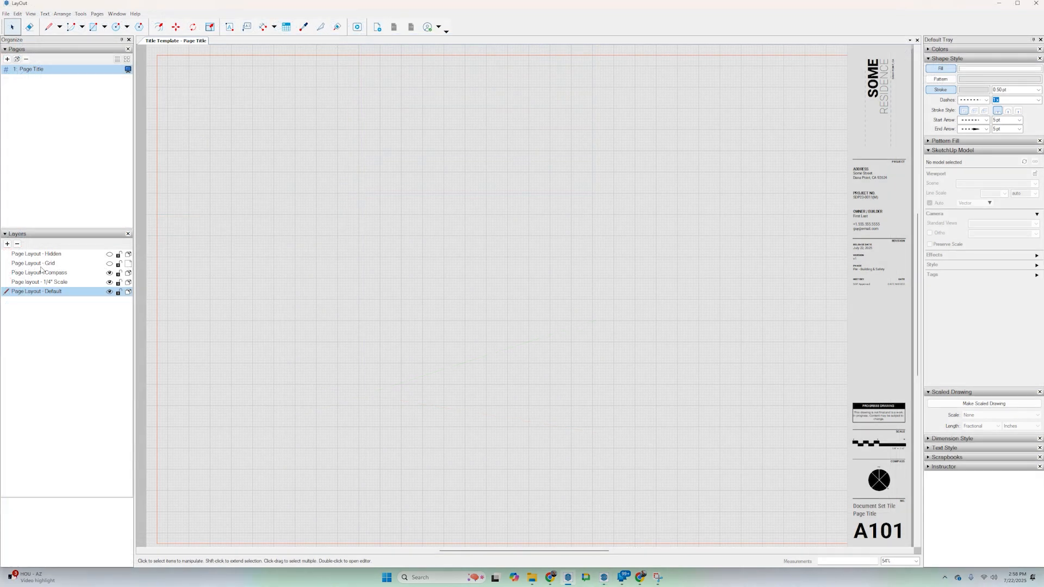
Share the Page Layout - Grid layer across pages, leave it hidden, and save the Title Template.
left_click(43, 268)
left_click(130, 265)
left_click(109, 263)
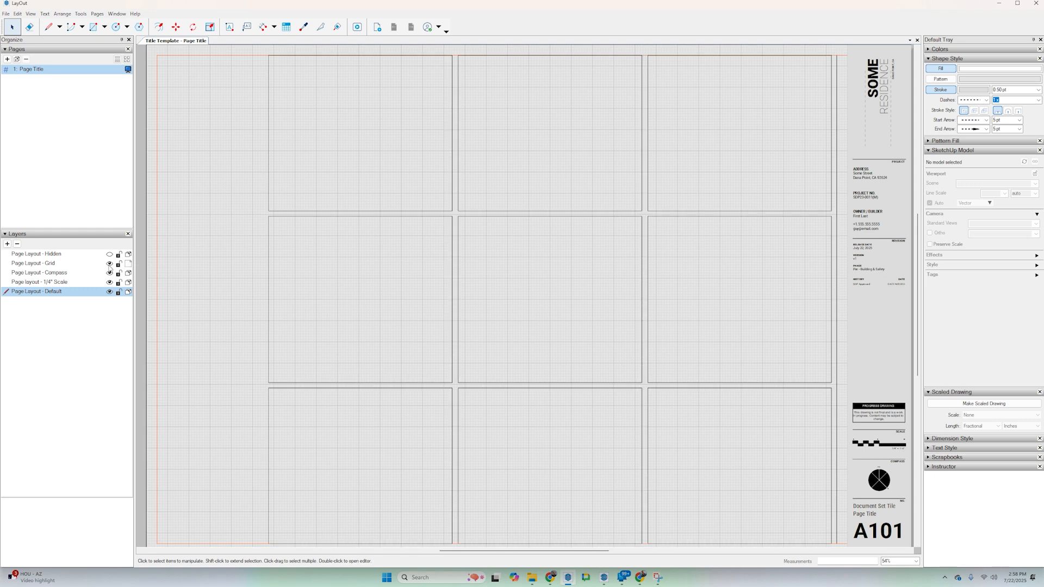
left_click(93, 266)
left_click(129, 264)
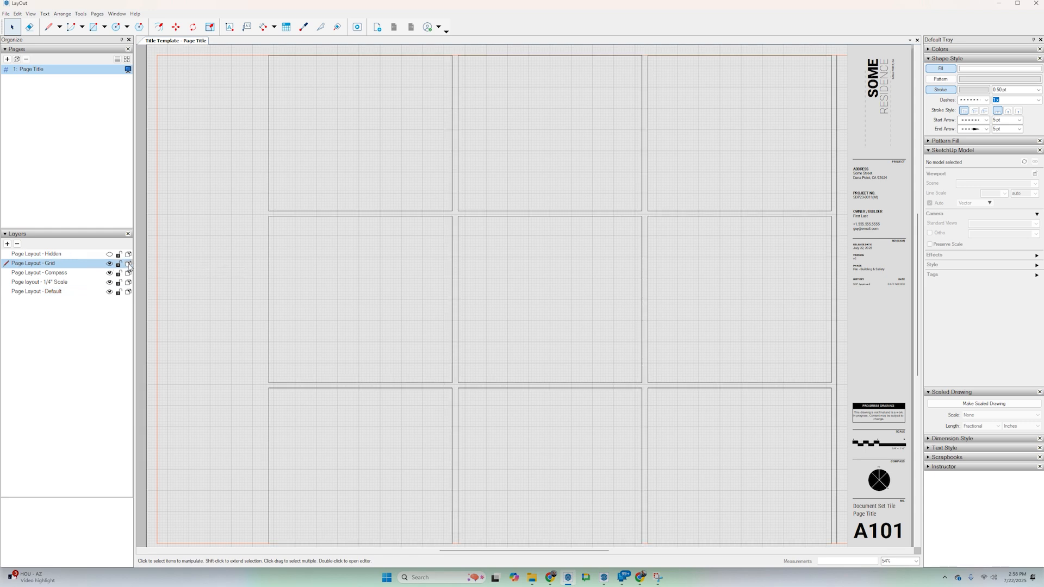
left_click(110, 263)
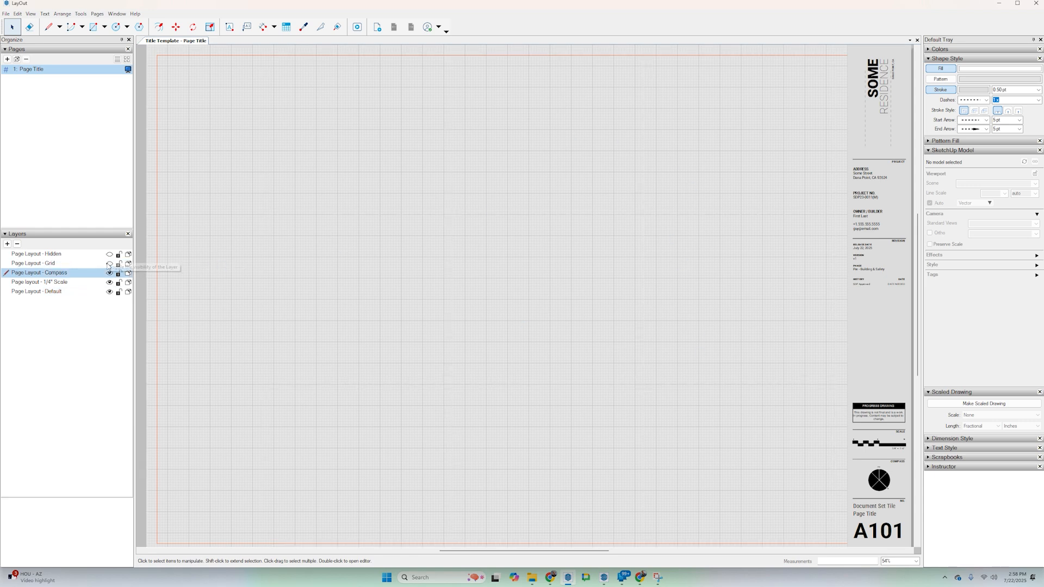
left_click(9, 13)
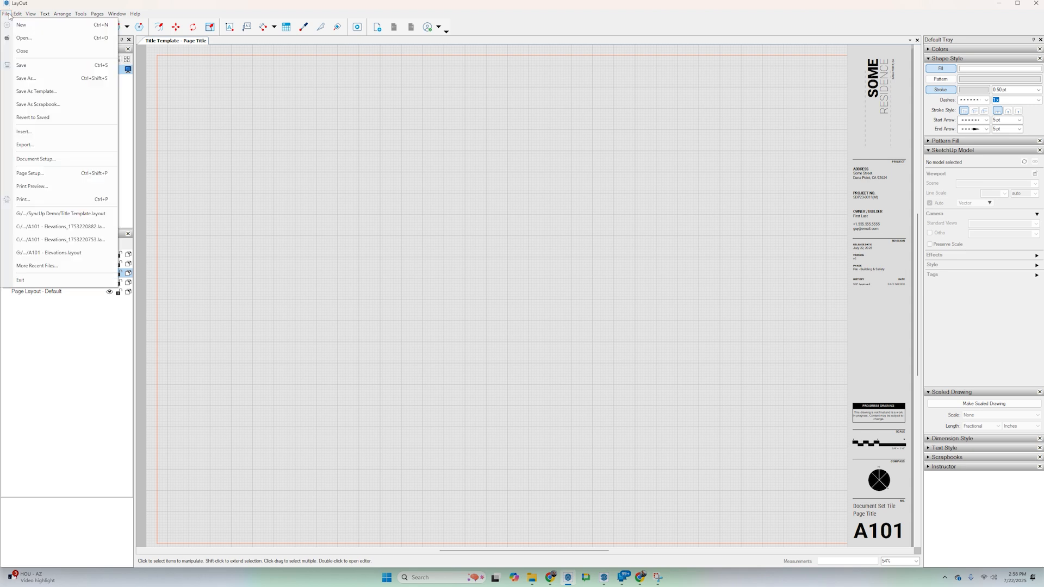
left_click(22, 69)
Return to SketchUp, dismiss the SyncUpLayers error and apply the sync again.
key("alt+Tab")
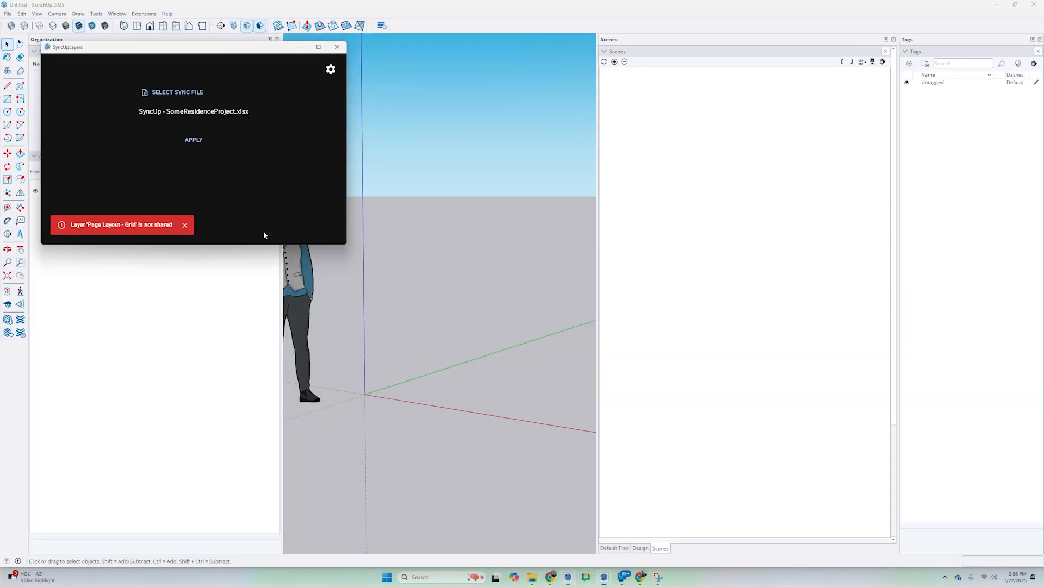
left_click(185, 225)
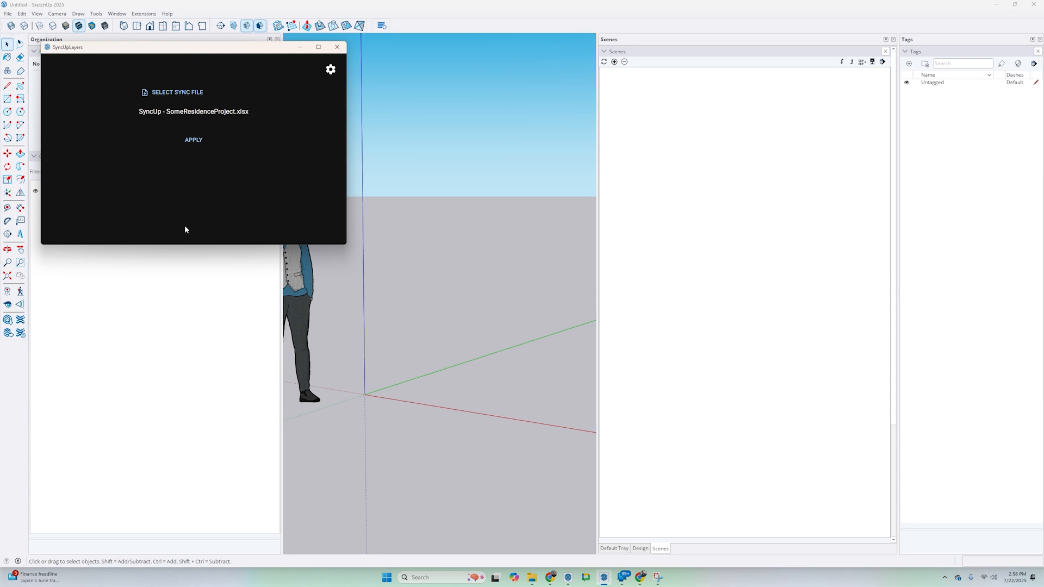
left_click(188, 142)
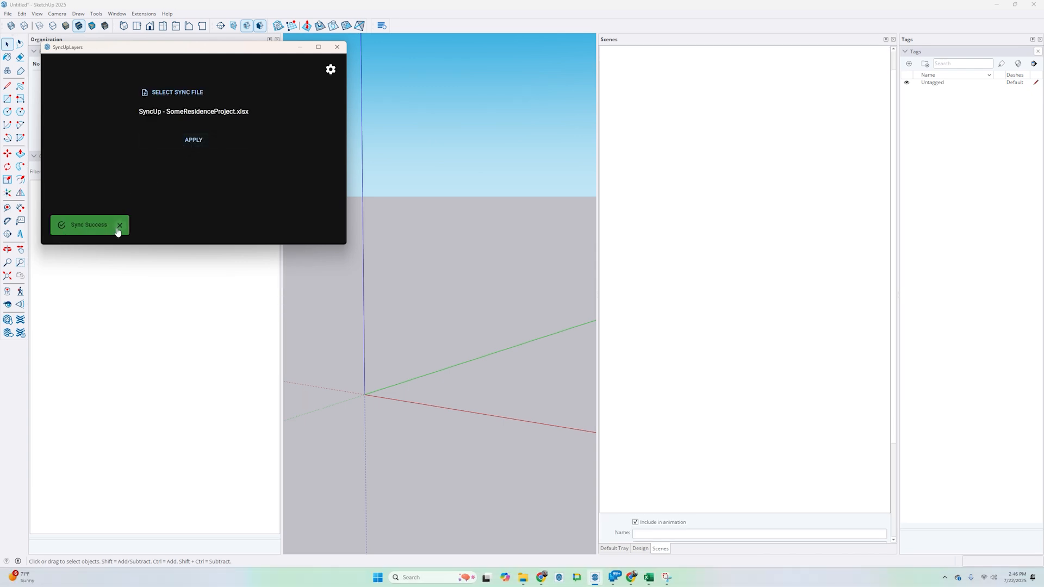
Open A501 - Details - Assemblies and A101 - Elevations in LayOut from the SyncUp Demo folder.
right_click(559, 577)
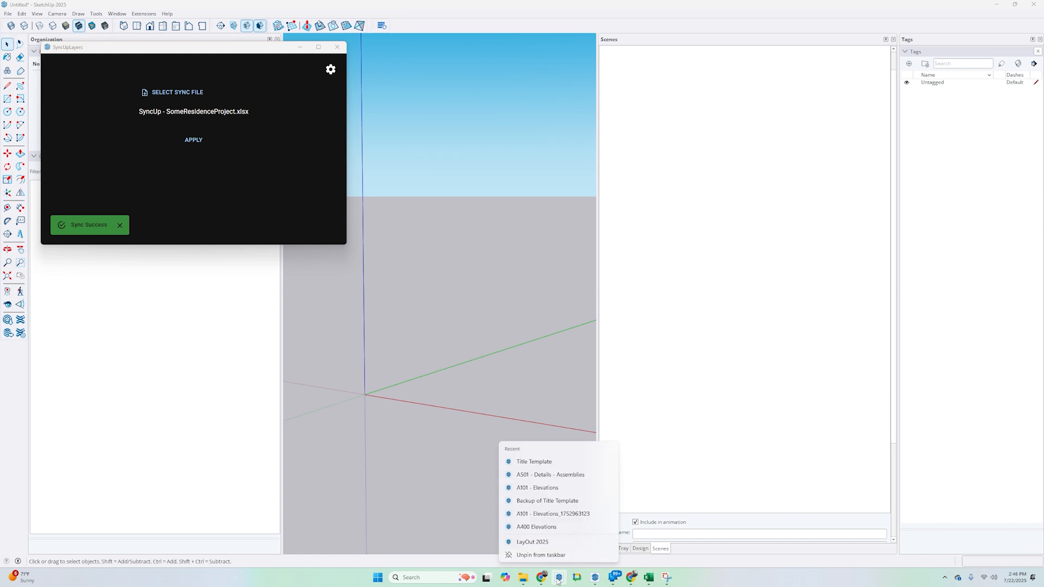
left_click(559, 578)
left_click(523, 577)
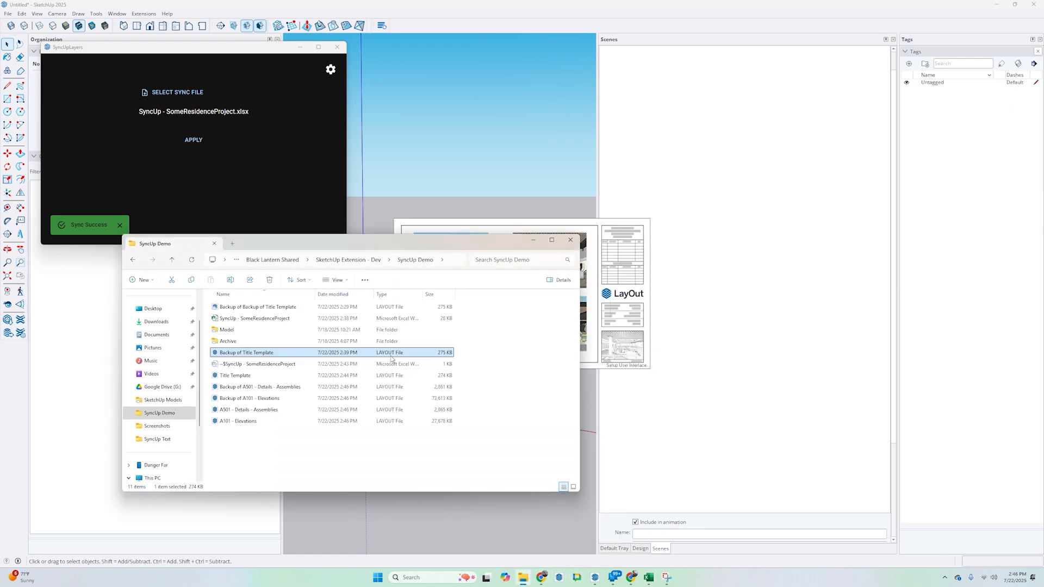
left_click(245, 409)
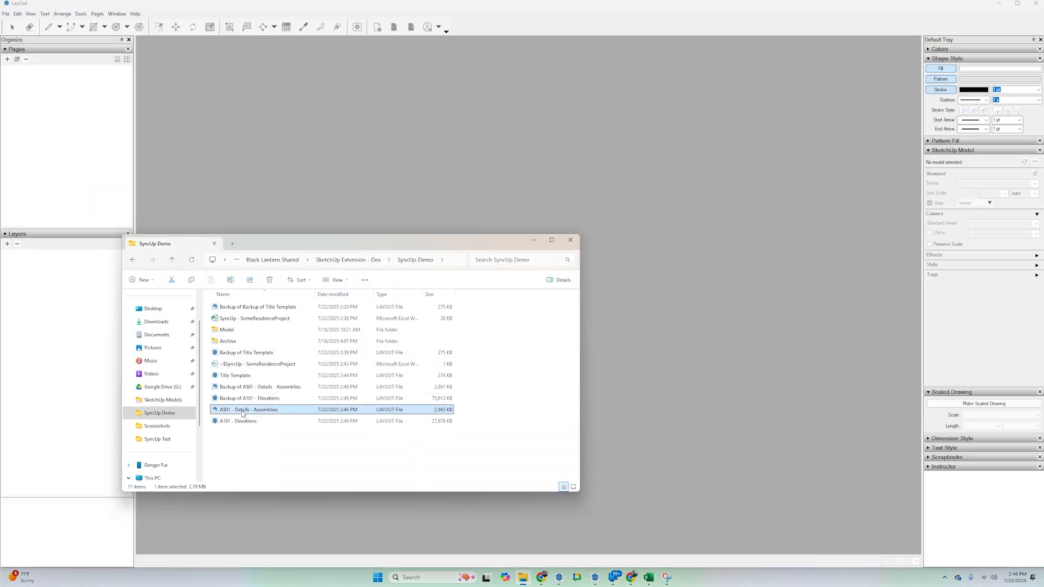
double_click(242, 422)
left_click(710, 151)
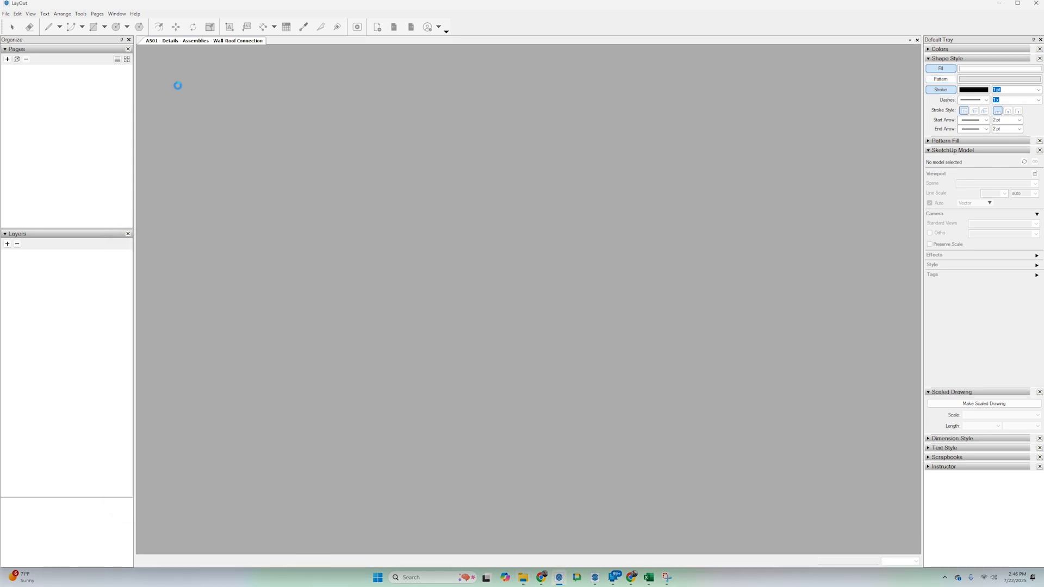
Compare the synced layers, title blocks and sheet numbers of the A101 and A501 documents.
scroll(476, 317, "down", 2)
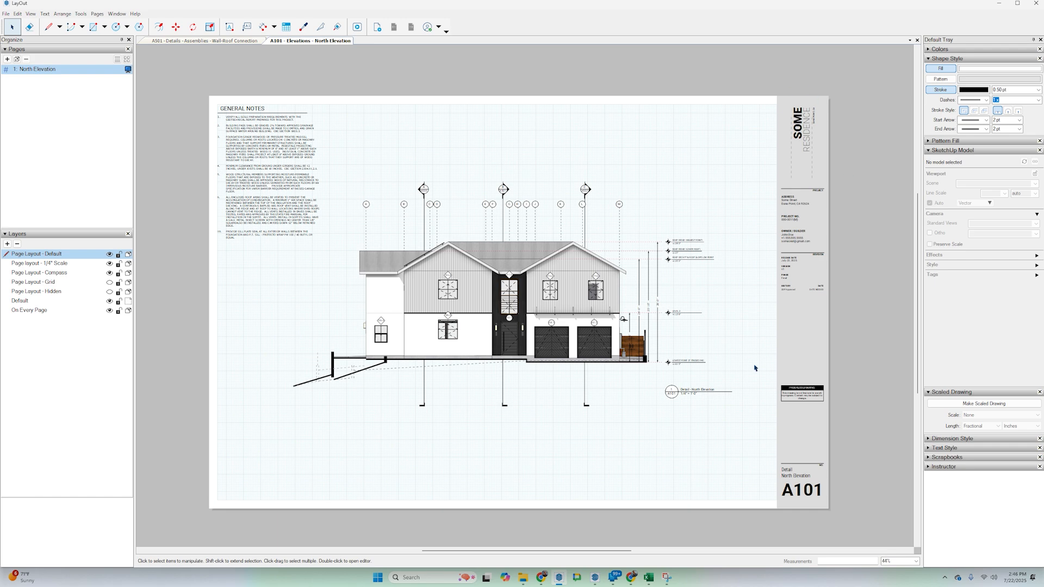
left_click(250, 41)
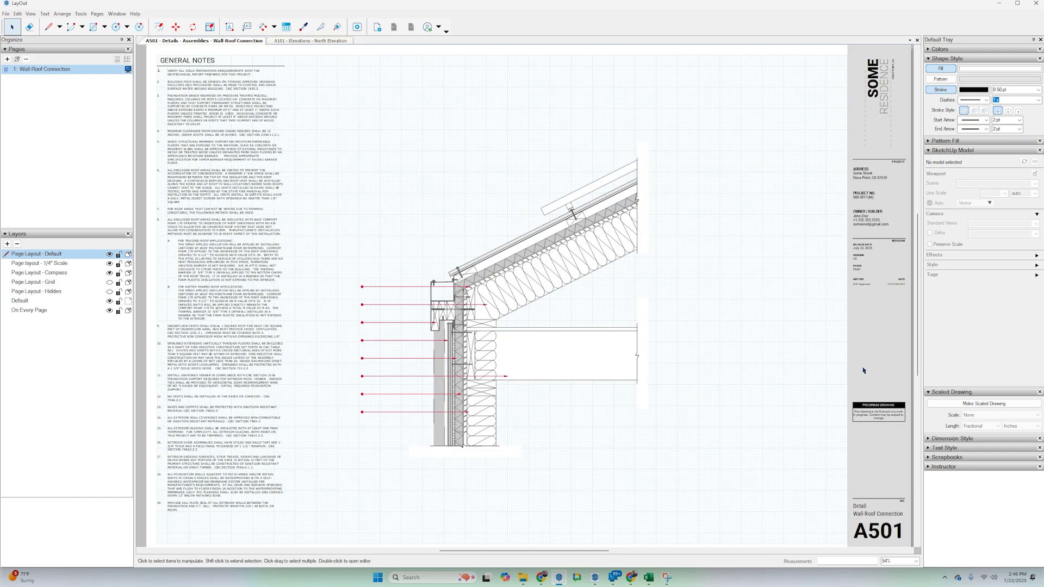
left_click(280, 42)
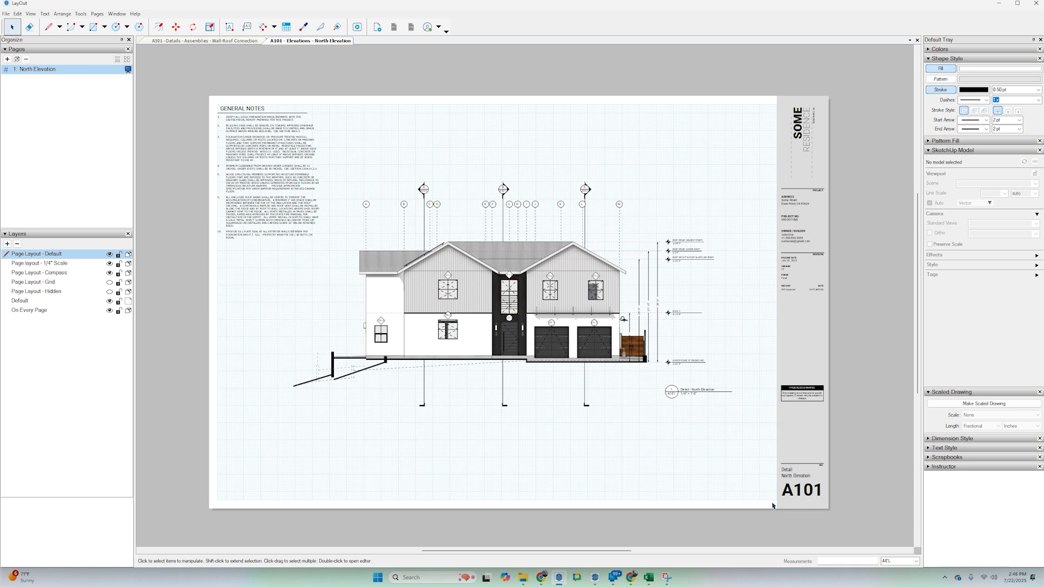
left_click(216, 43)
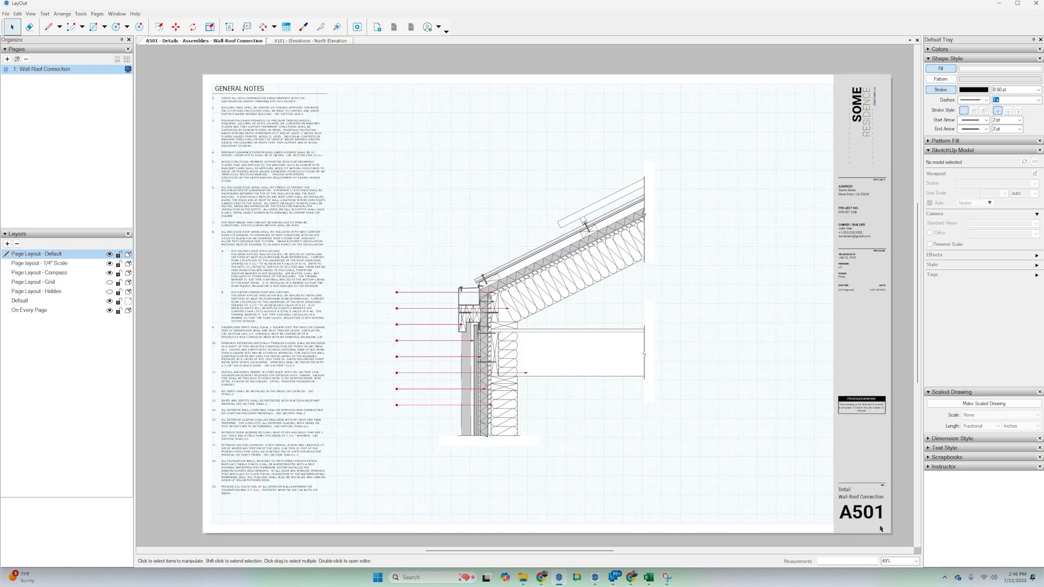
Examine the A501 document's auto-text definitions and the tags behind its title block's sheet number.
left_click(6, 13)
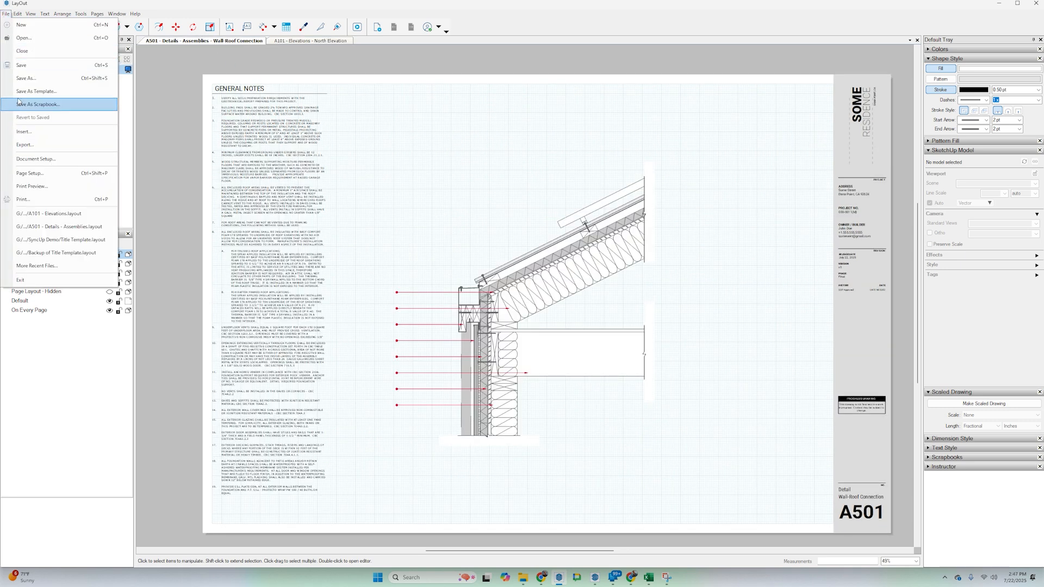
left_click(30, 163)
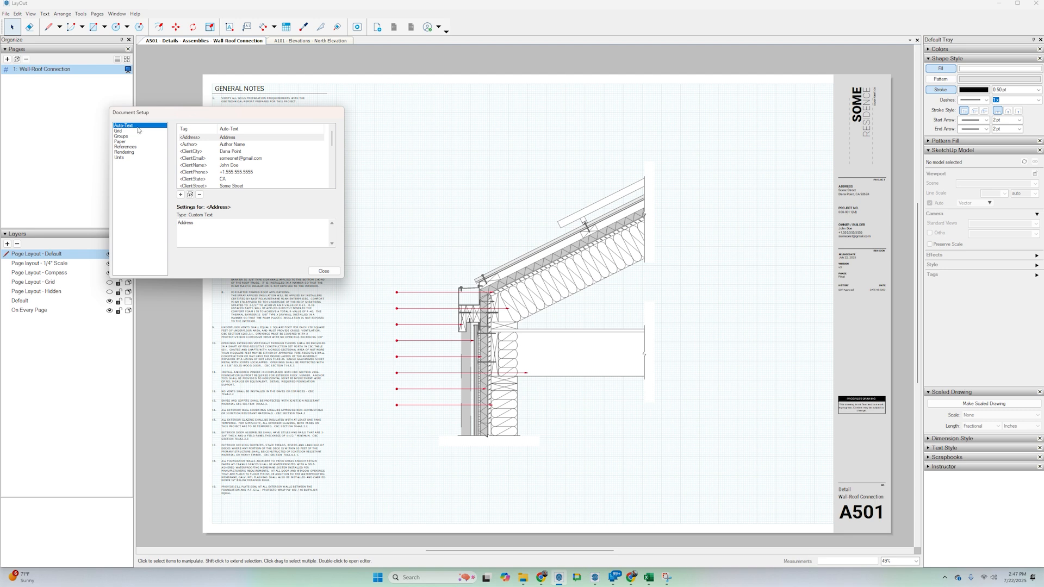
scroll(210, 164, "down", 4)
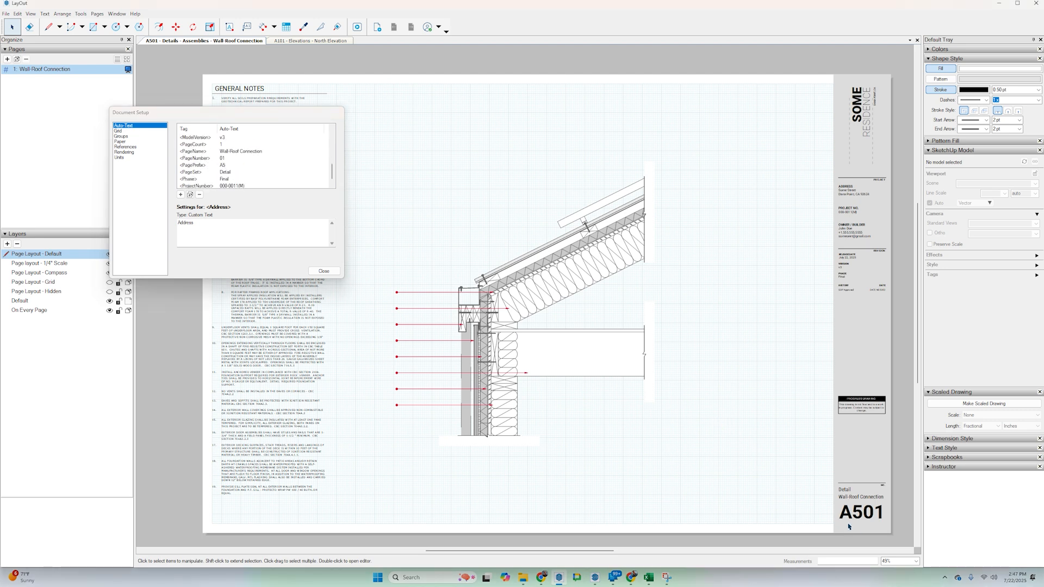
double_click(849, 507)
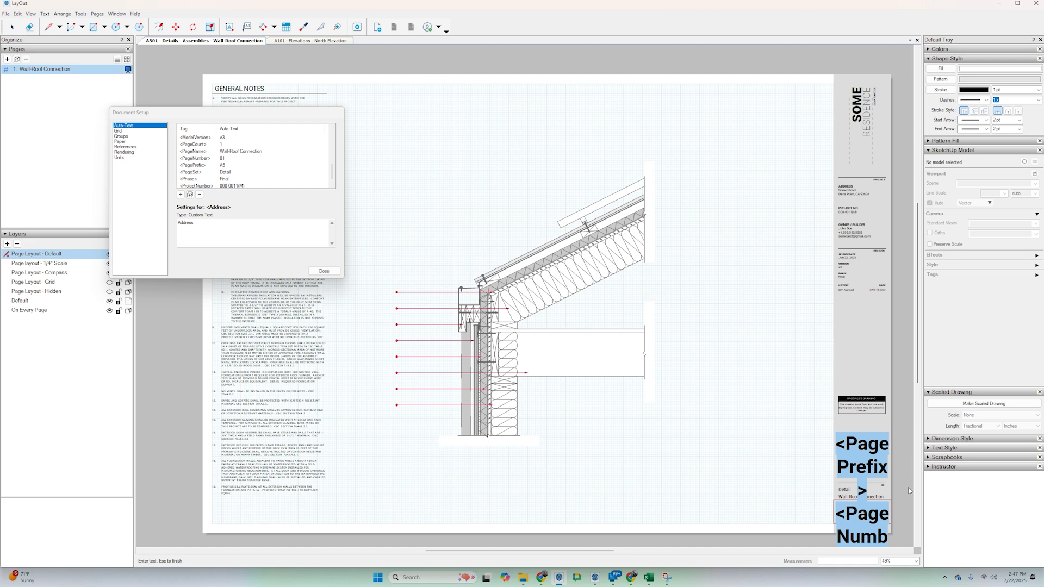
left_click(753, 492)
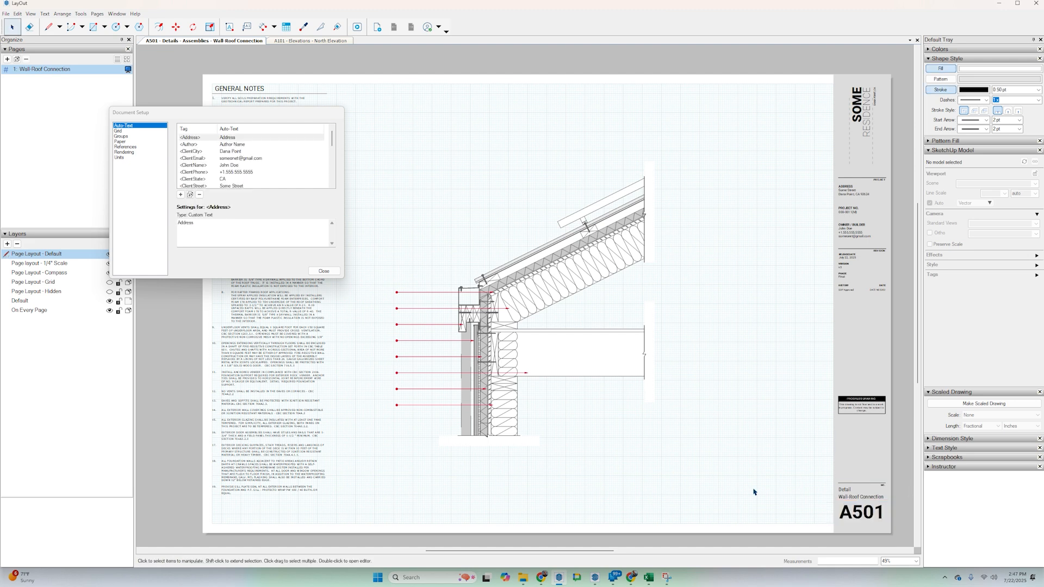
left_click(323, 271)
Open the recent Title Template document and change the word SOME in the title block's project name to COOL.
left_click(6, 13)
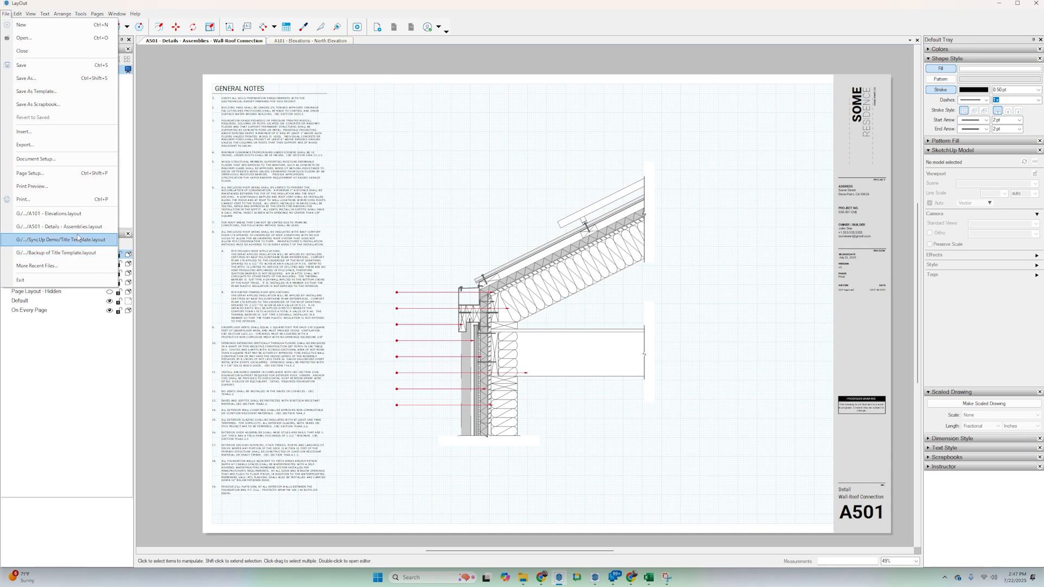
left_click(71, 254)
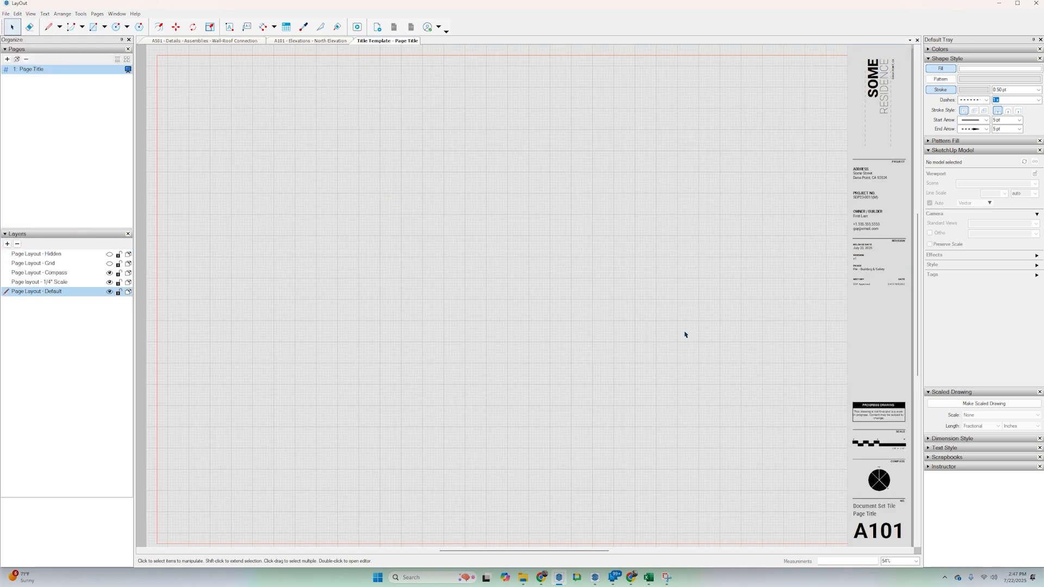
scroll(667, 307, "down", 1)
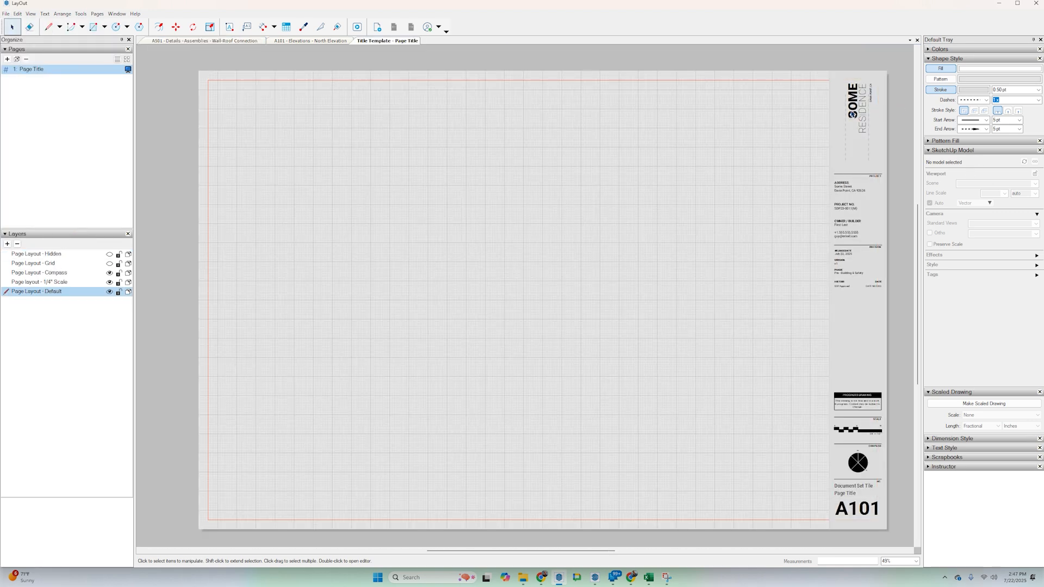
double_click(853, 115)
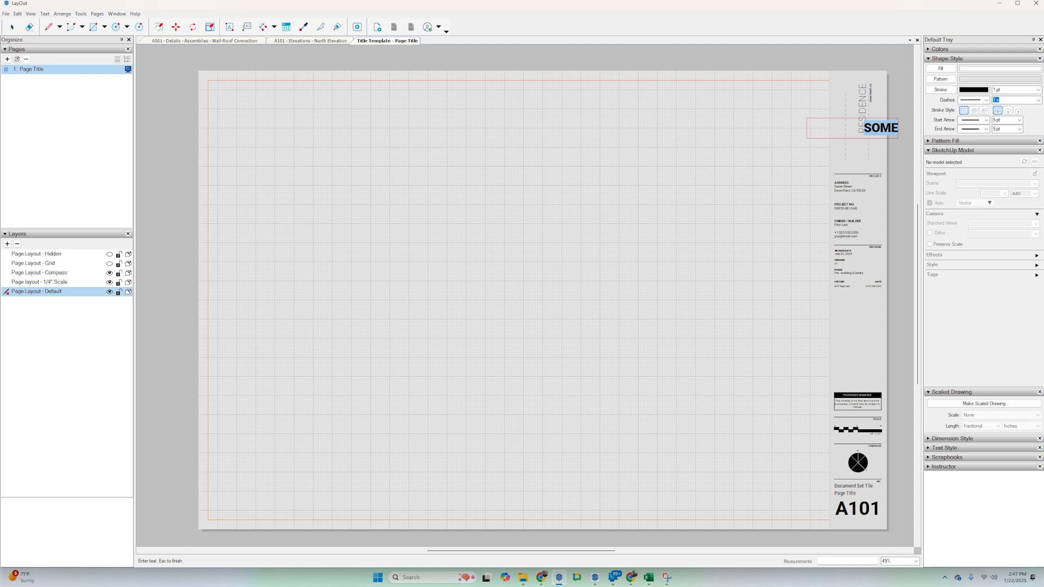
type("COOL")
key("Escape")
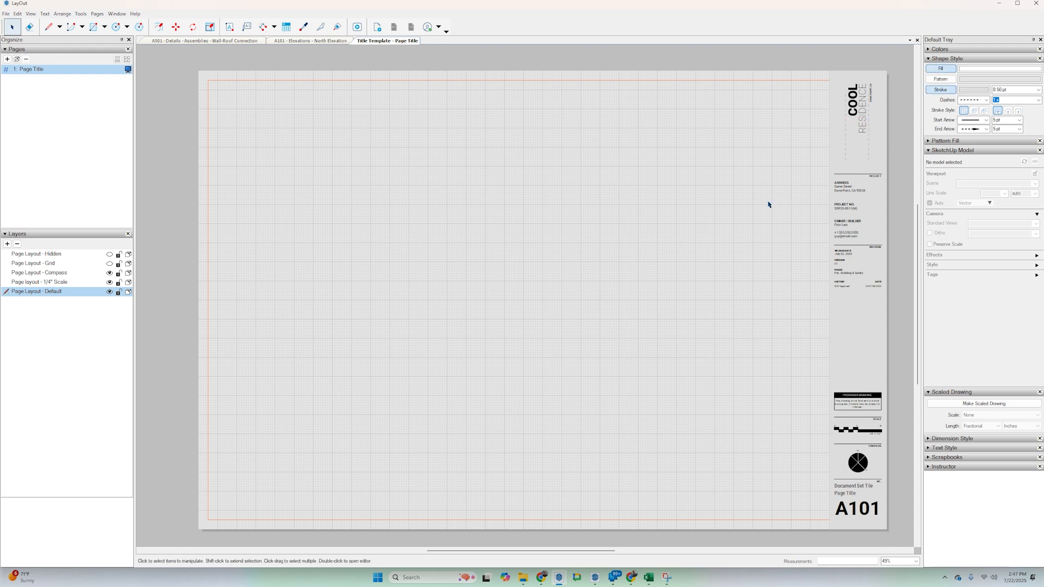
Move the whole progress-drawing notice out of the title block to the drawing area's lower corner beside the sheet number.
left_click(868, 402)
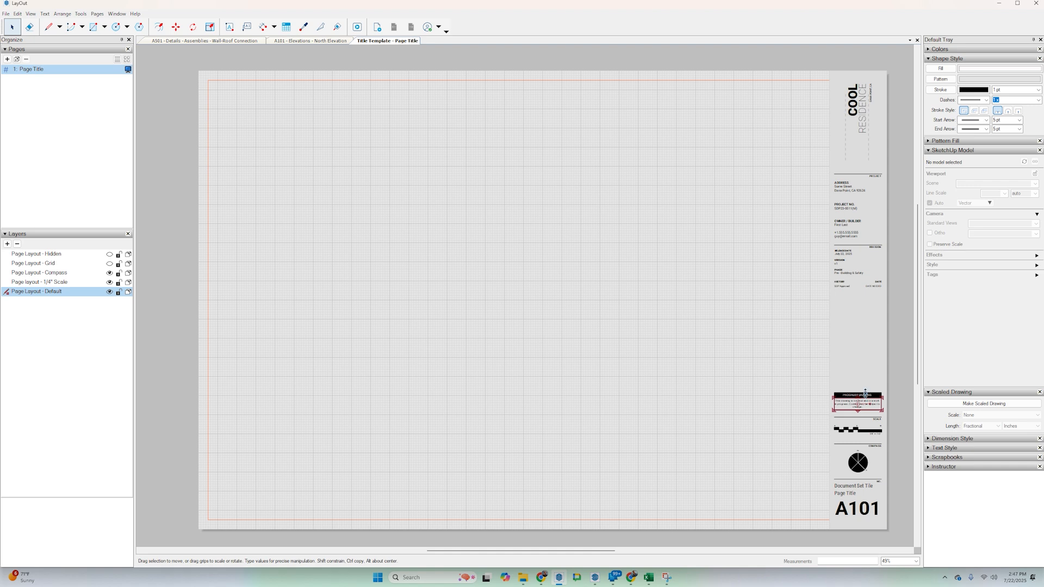
scroll(874, 393, "up", 4)
left_click_drag(794, 366, 901, 425)
scroll(849, 386, "down", 3)
mouse_move(845, 386)
left_mouse_down()
mouse_move(767, 474)
mouse_move(782, 497)
left_mouse_up()
left_click(750, 472)
scroll(727, 399, "down", 2)
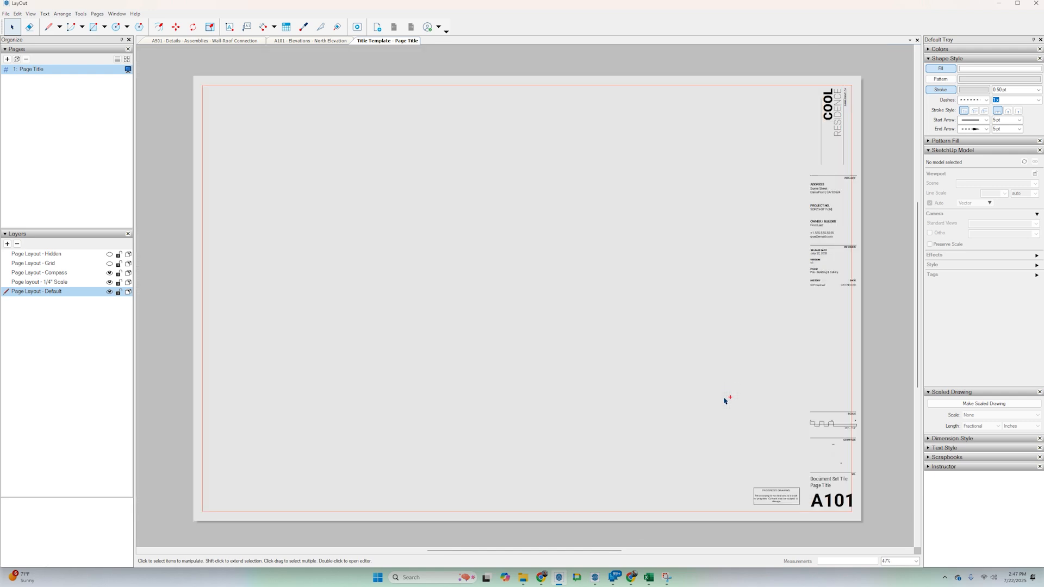
Save the edited Title Template and close LayOut.
left_click(5, 15)
left_click(27, 67)
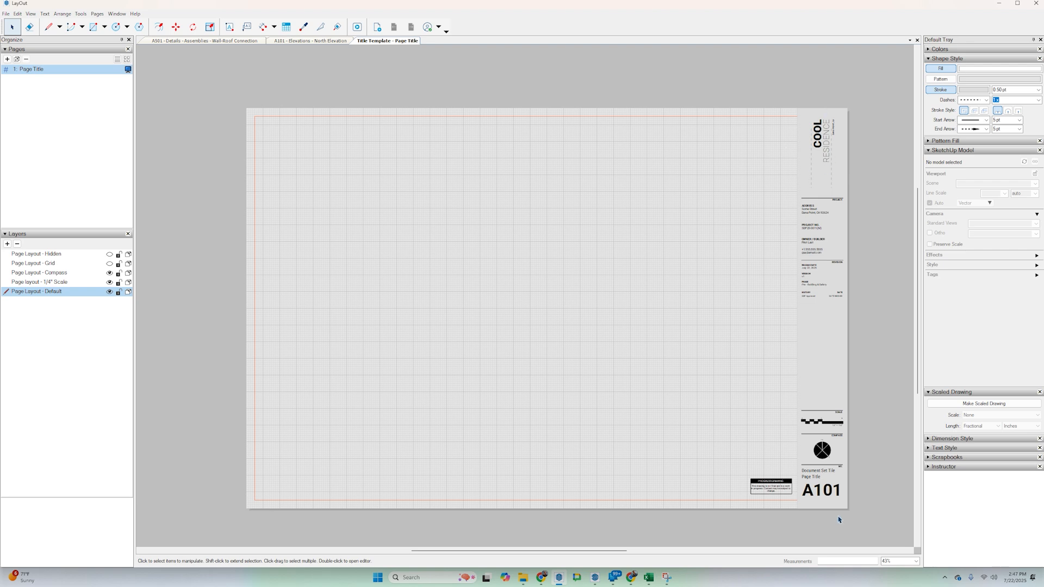
left_click(1036, 3)
Open SyncUpLayers in SketchUp and apply the sync with SyncUp - SomeResidenceProject.xlsx.
left_click(381, 26)
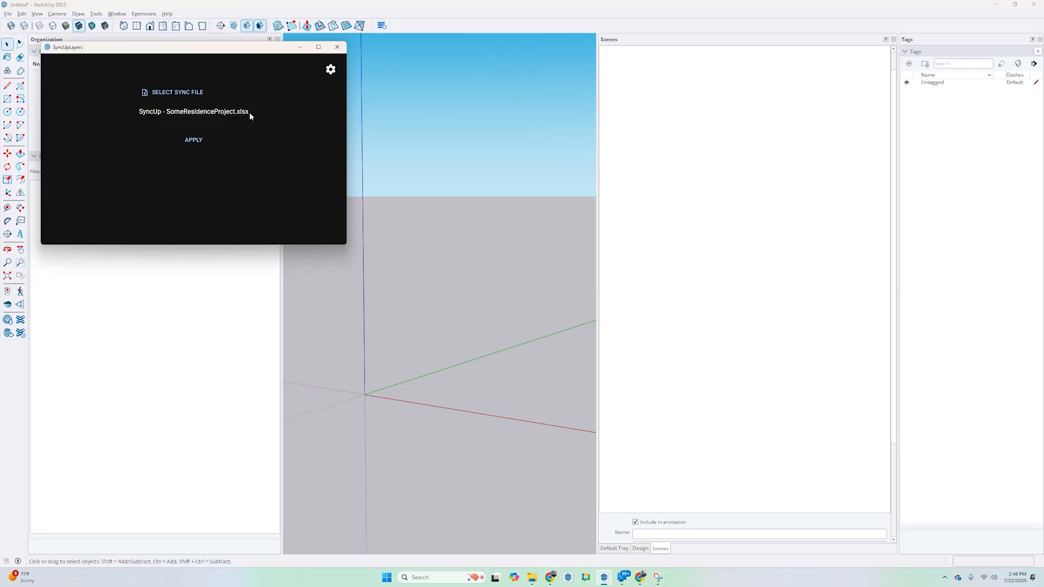
left_click(195, 139)
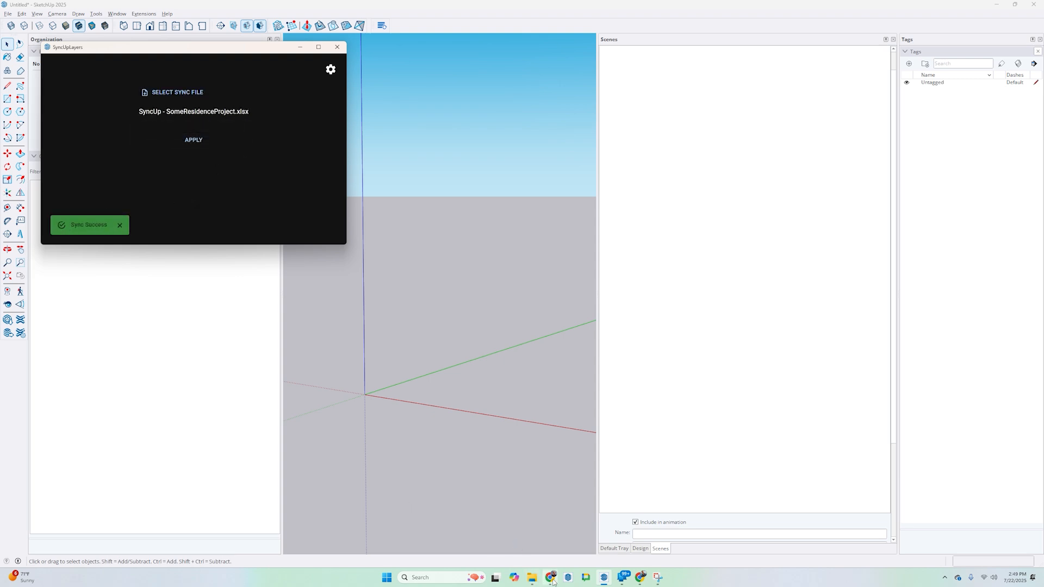
Open A101 - Elevations from the SyncUp Demo folder and check the synced title blocks of the A101 and A501 documents.
left_click(532, 578)
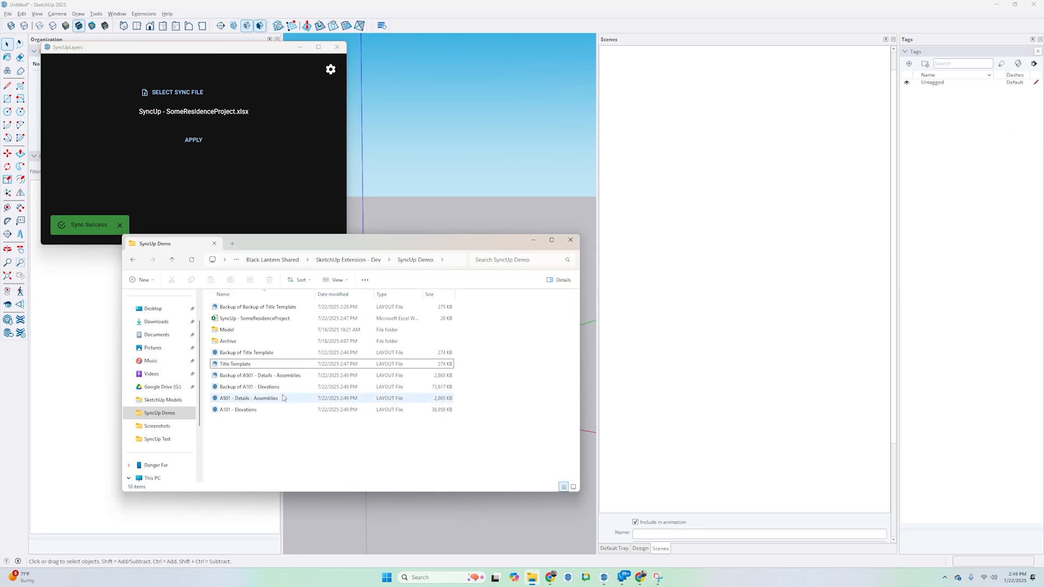
double_click(231, 410)
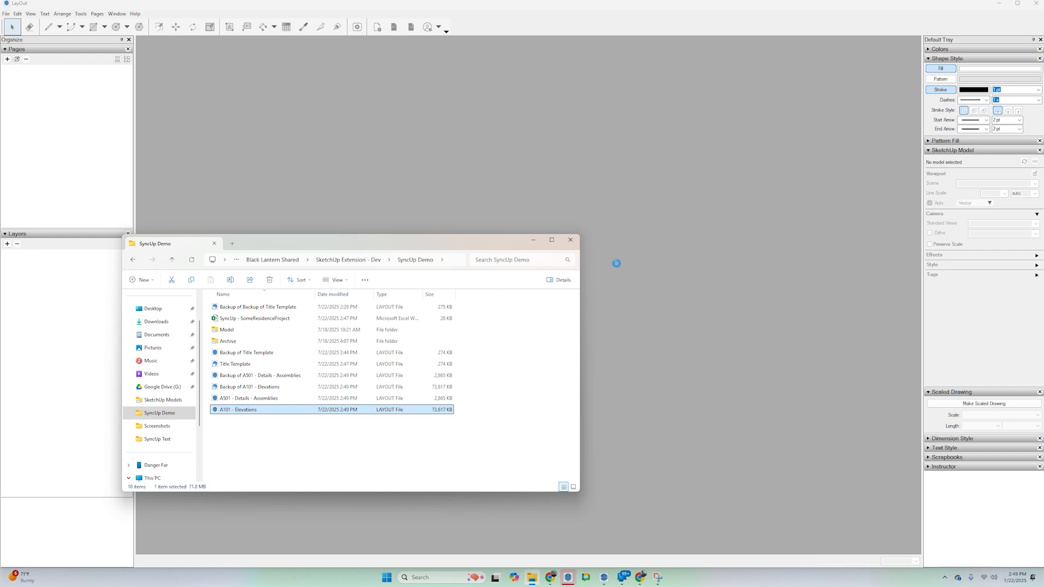
left_click(536, 242)
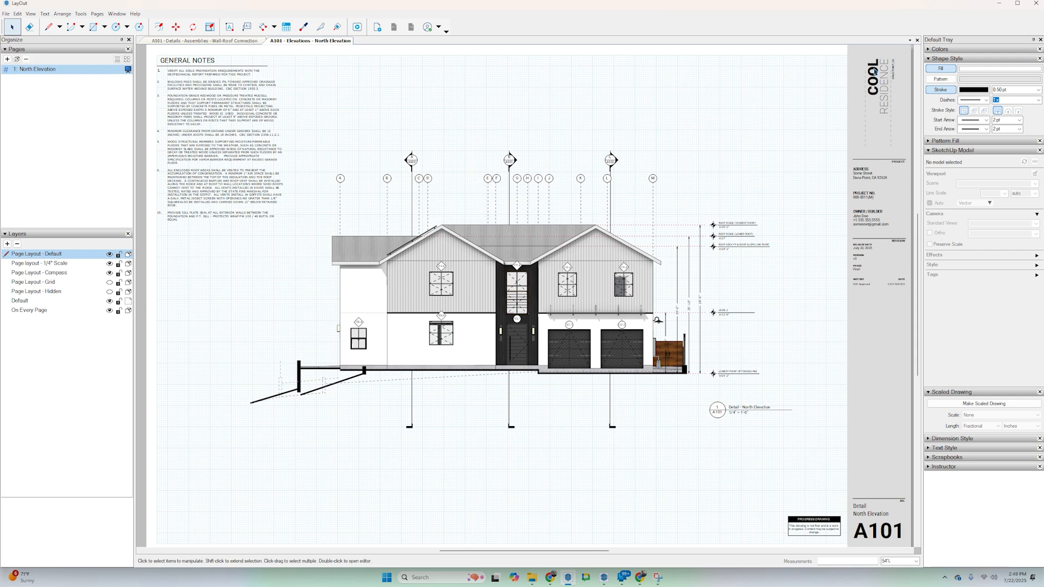
scroll(836, 473, "down", 1)
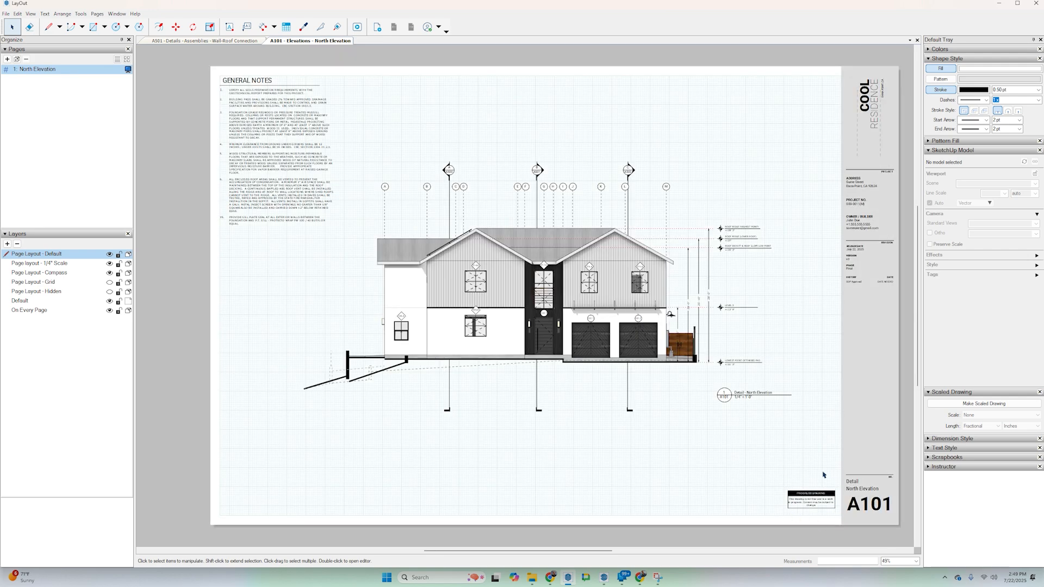
left_click(229, 41)
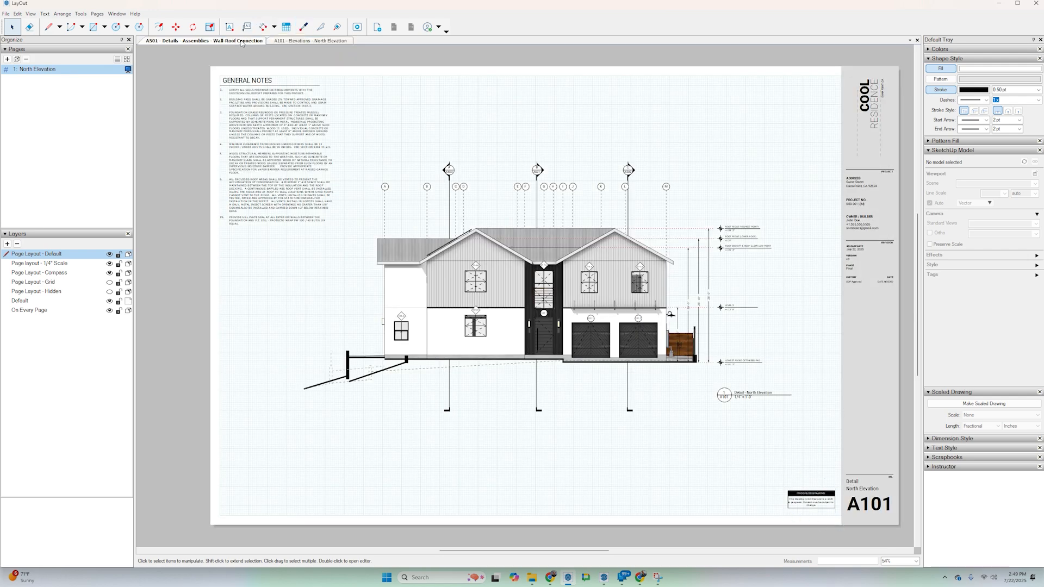
key("space")
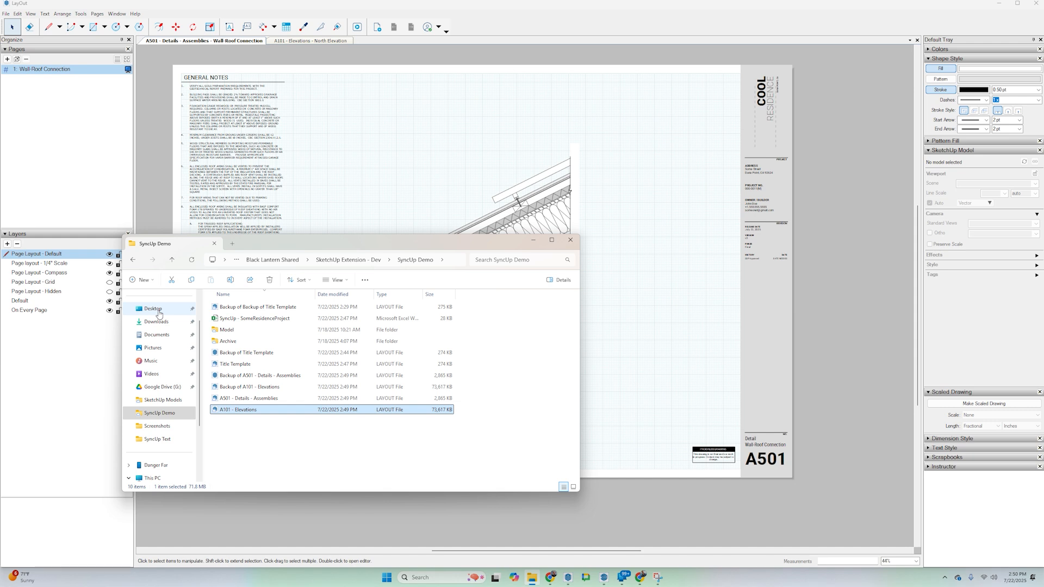
Open the SyncUp Backups folder on the Desktop, sort it newest first and review the latest A101 and A501 backups.
left_click(158, 312)
double_click(234, 316)
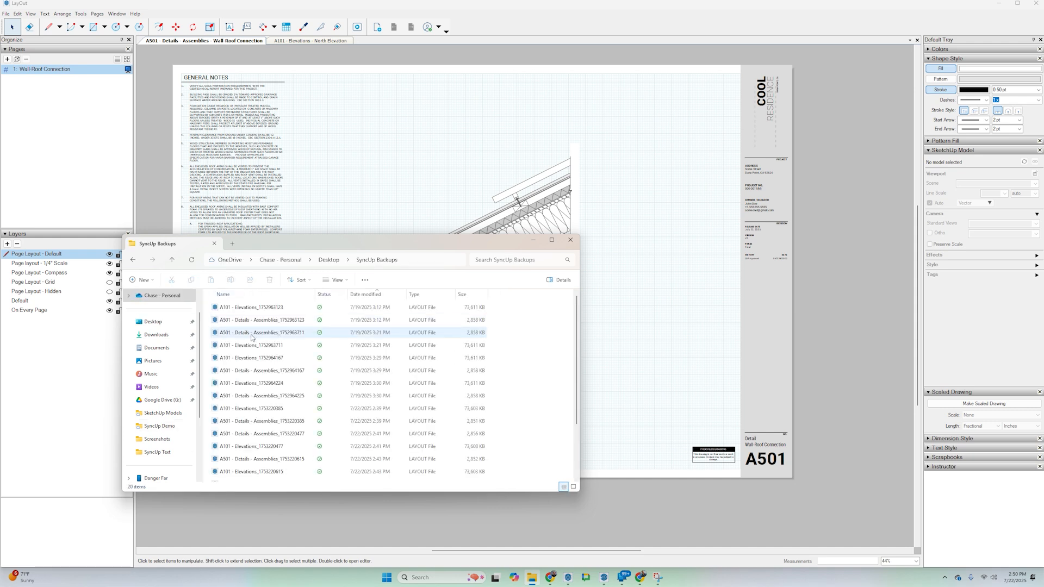
left_click(373, 295)
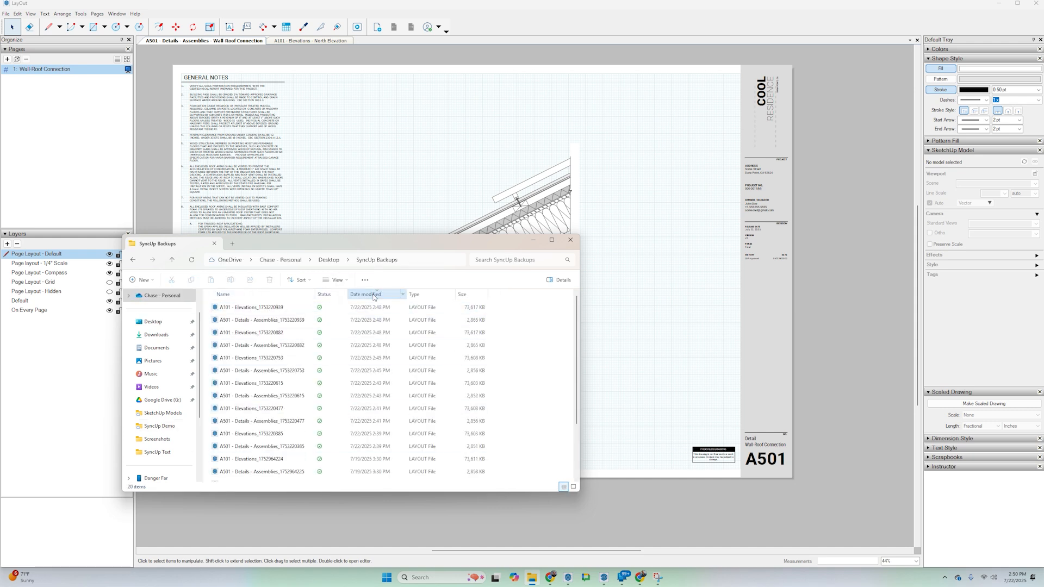
left_click(252, 309)
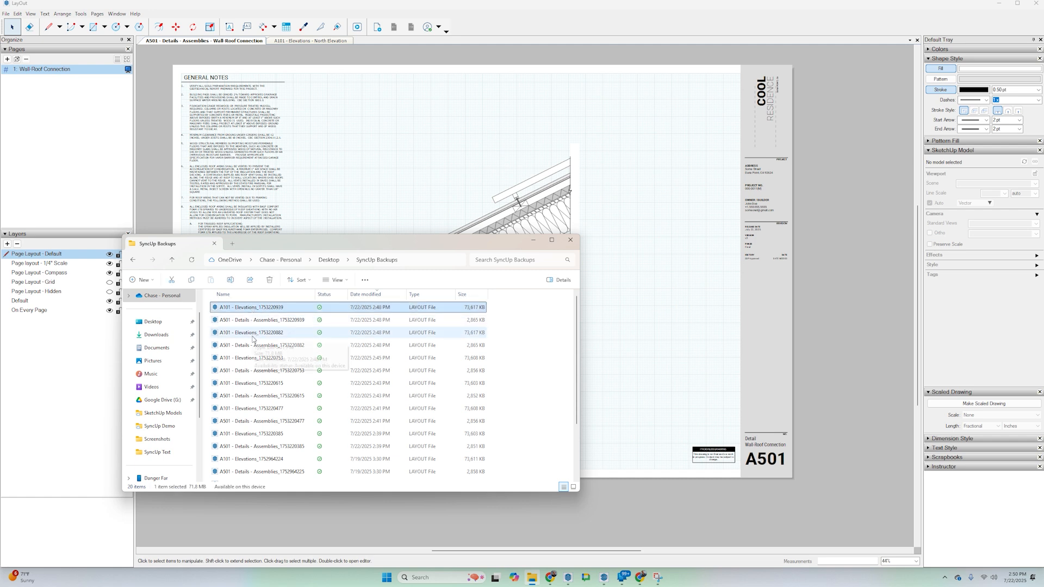
left_click(254, 320, "ctrl")
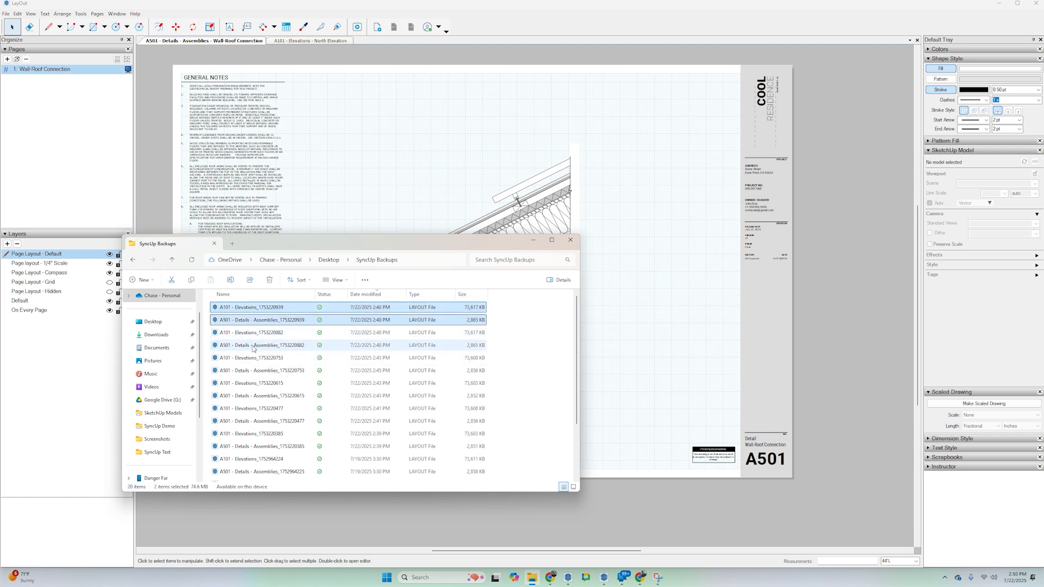
left_click(253, 347)
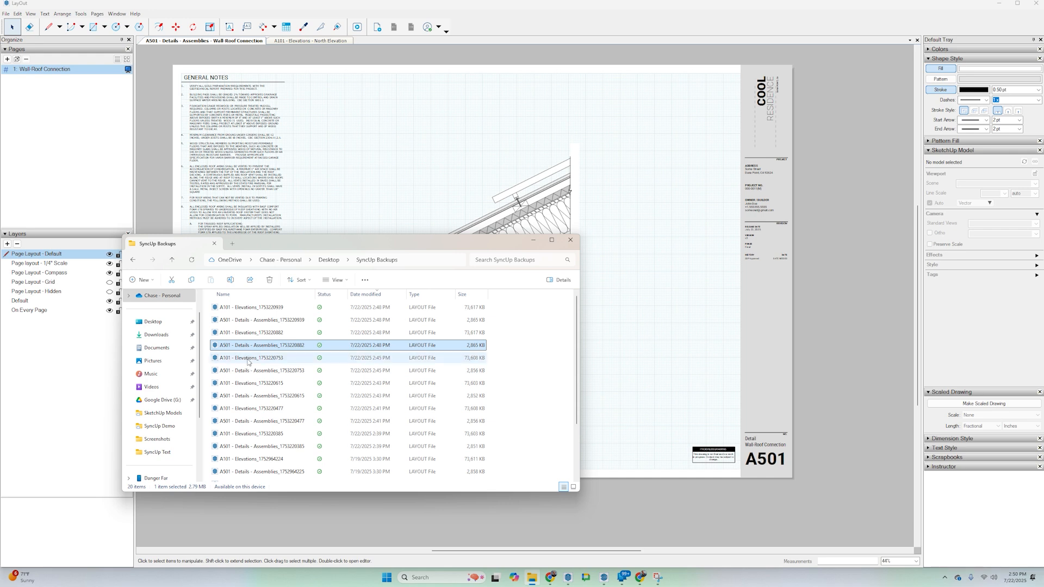
left_click(250, 360)
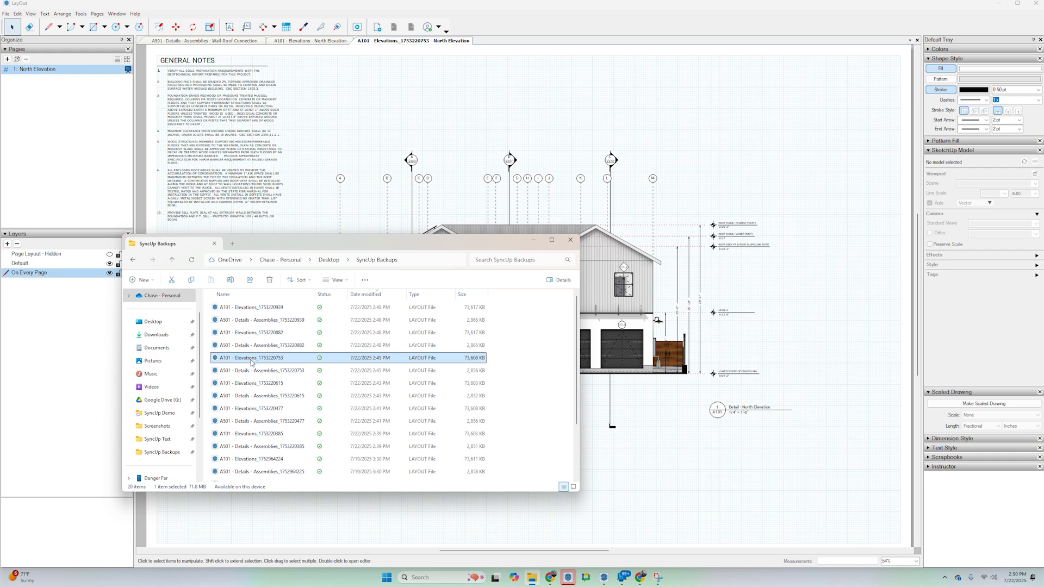
left_click_drag(546, 250, 313, 243)
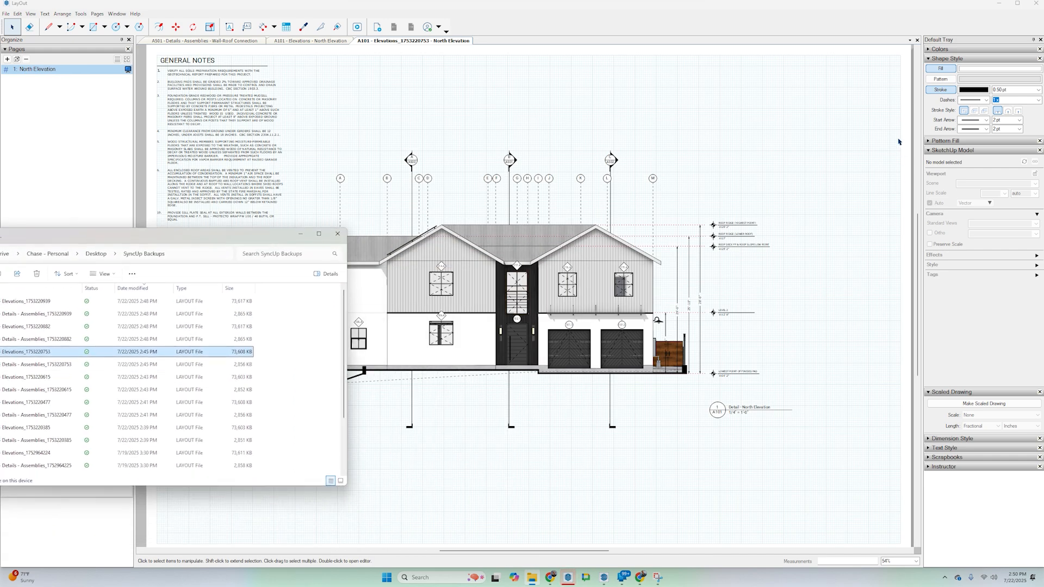
left_click(845, 180)
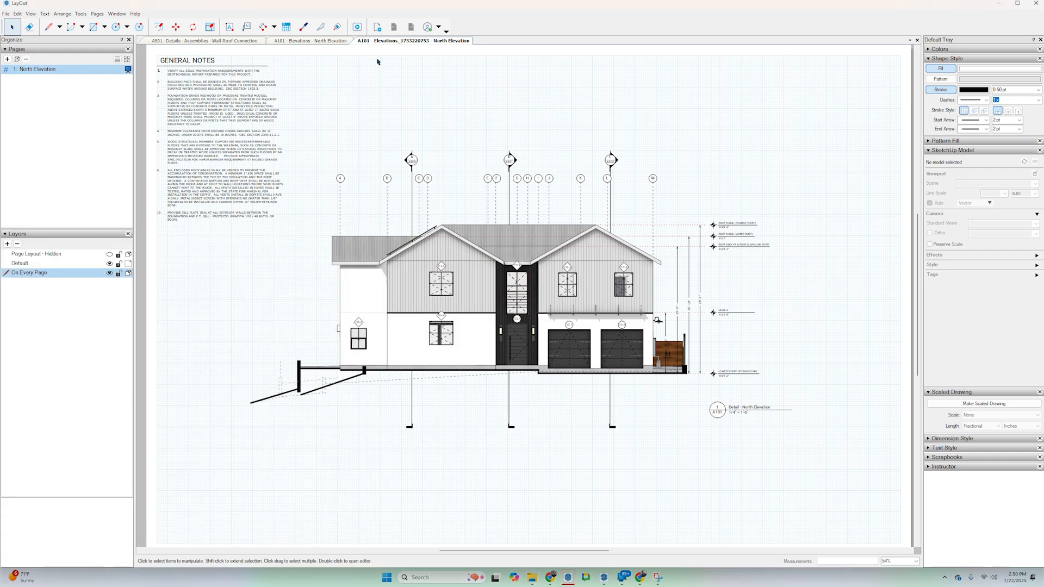
key("alt+Tab")
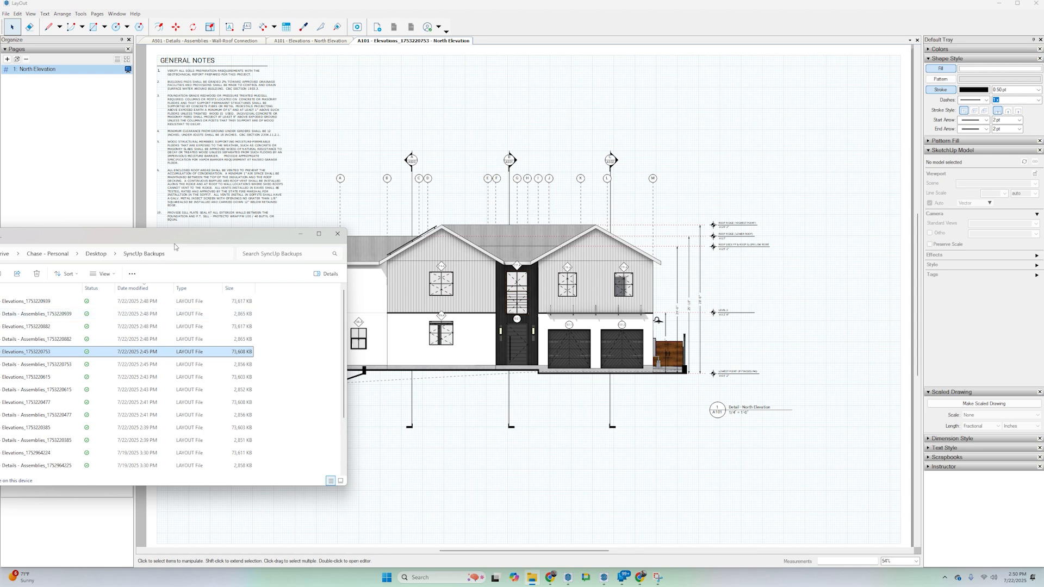
left_click_drag(175, 245, 389, 201)
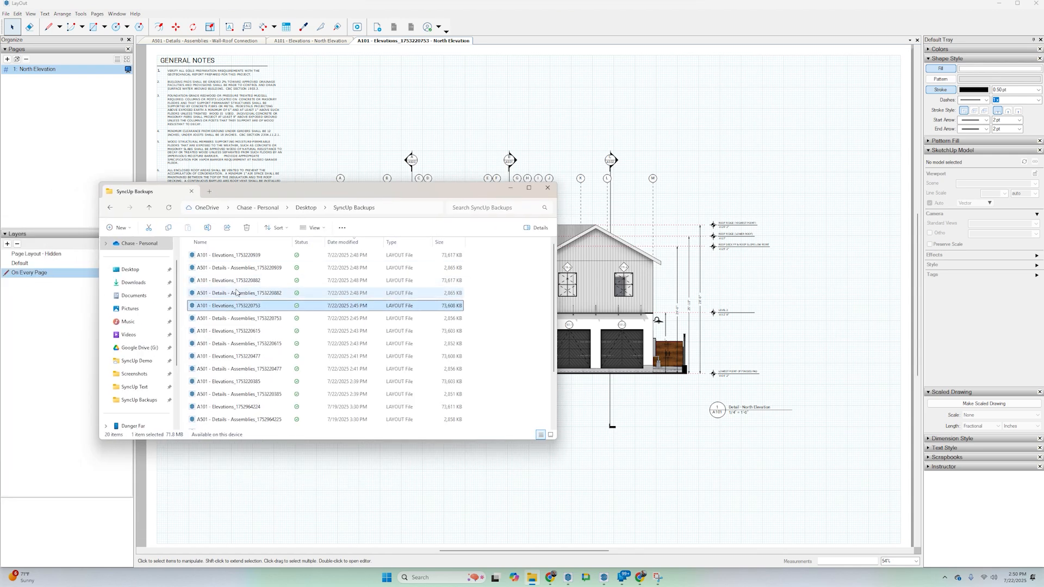
left_click(228, 282)
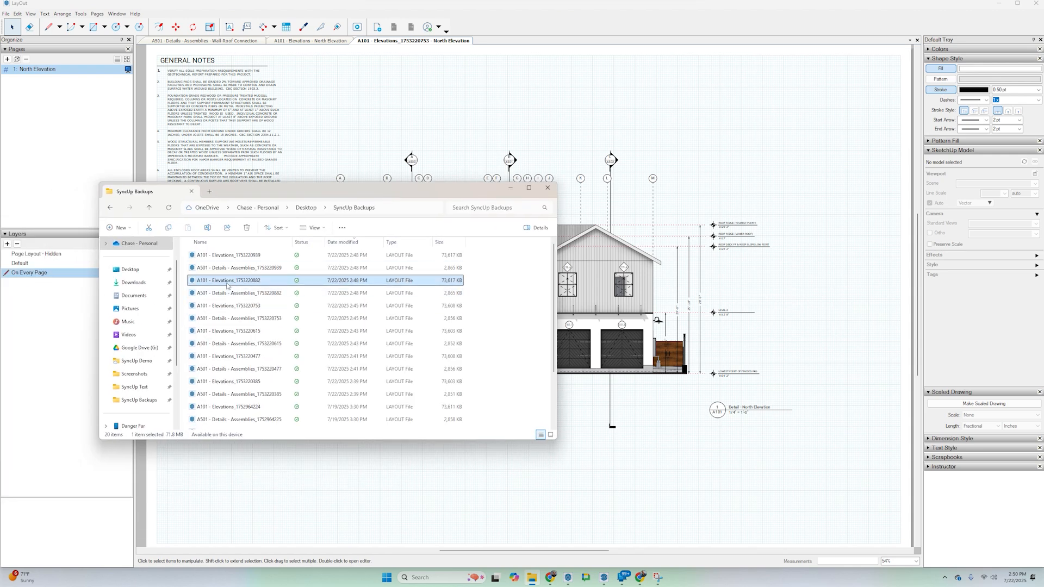
double_click(419, 287)
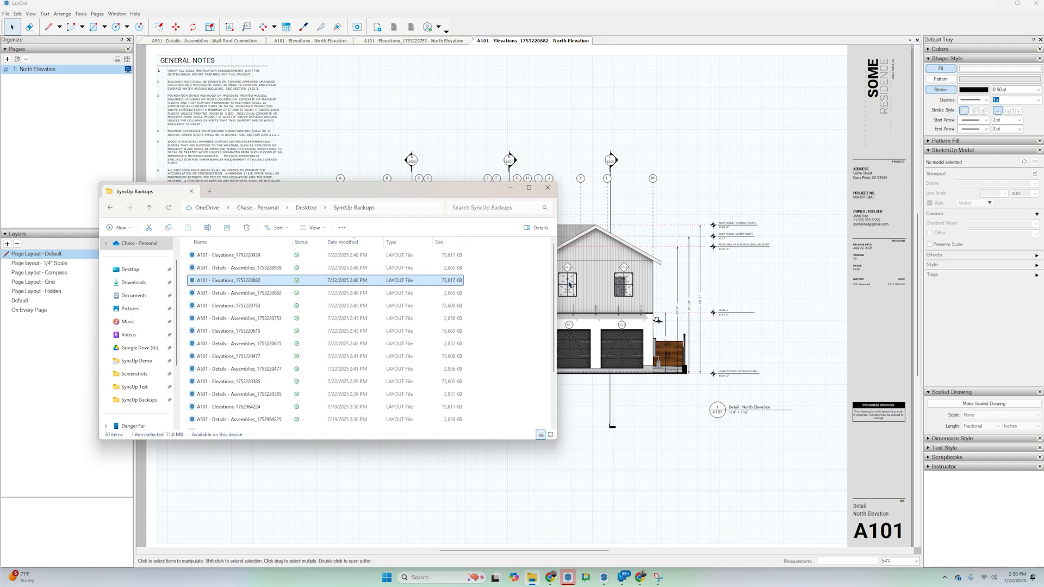
left_click(514, 188)
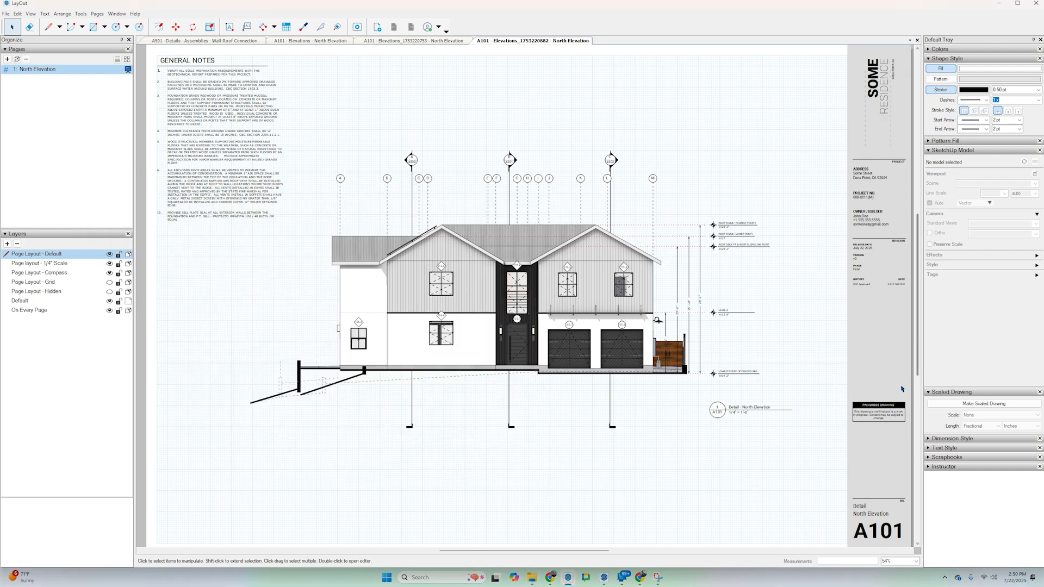
View the synced A501 document again and bring the SyncUp Backups folder back up.
left_click(199, 41)
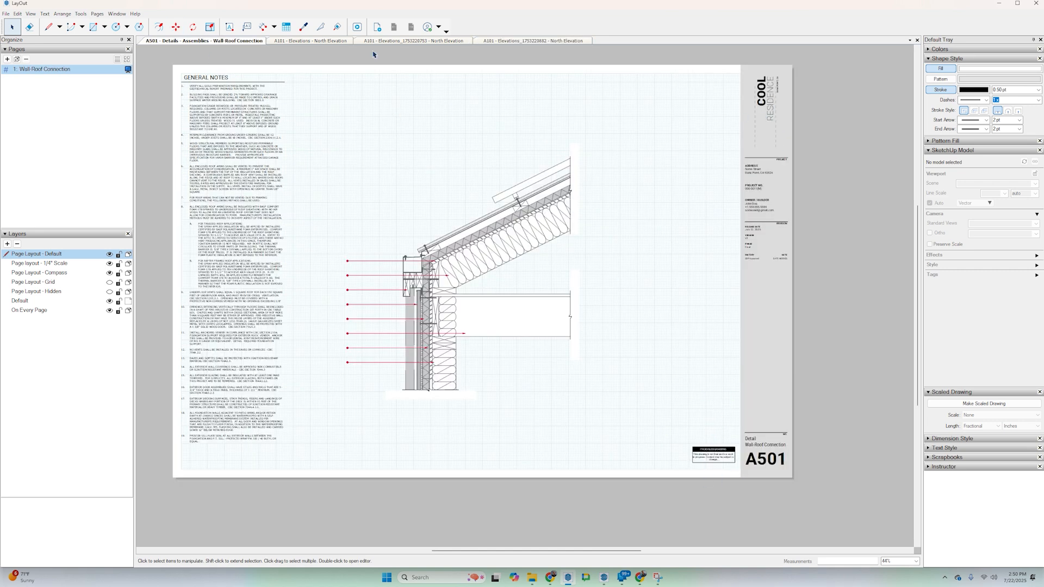
left_click(532, 578)
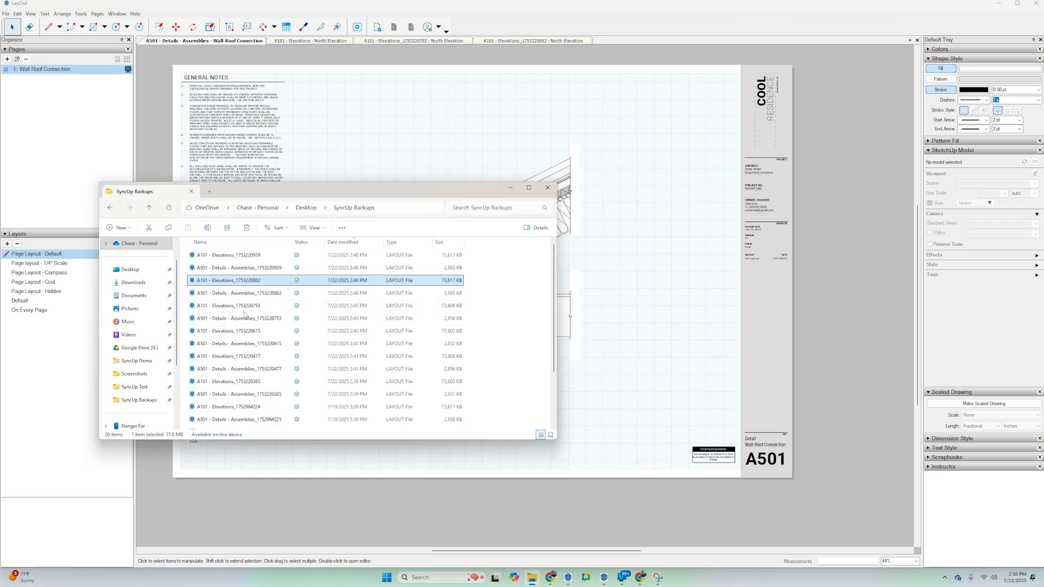